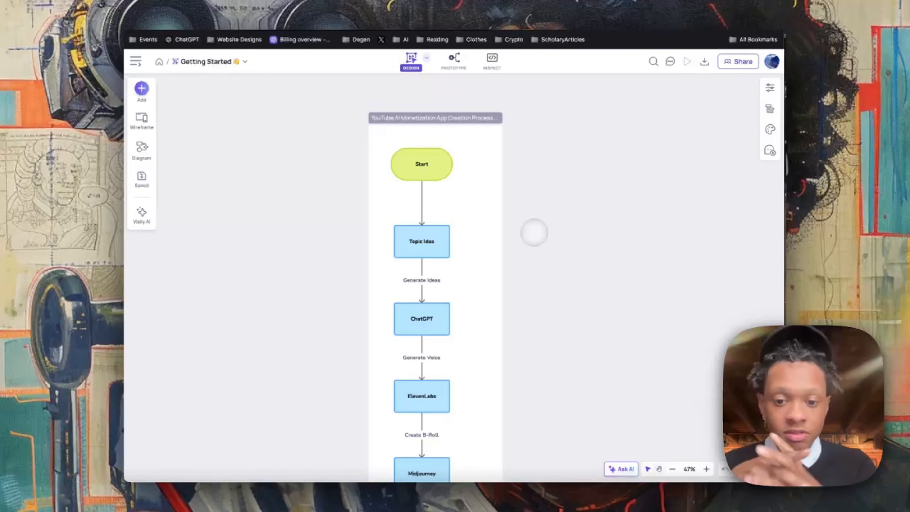
Review the app creation process flowchart from Start through the Topic Idea, ChatGPT, ElevenLabs, Midjourney, Luma, Suno and CapCut stages.
scroll(534, 233, "down", 5)
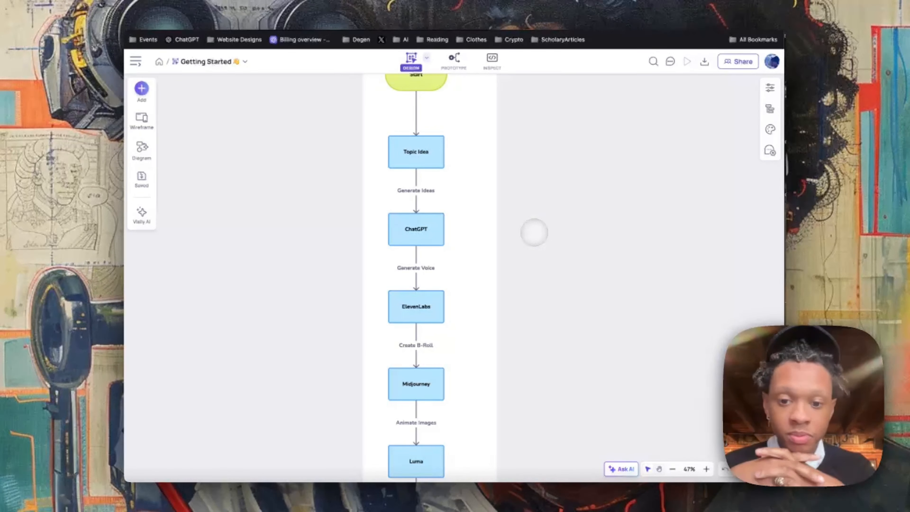
scroll(534, 233, "down", 5)
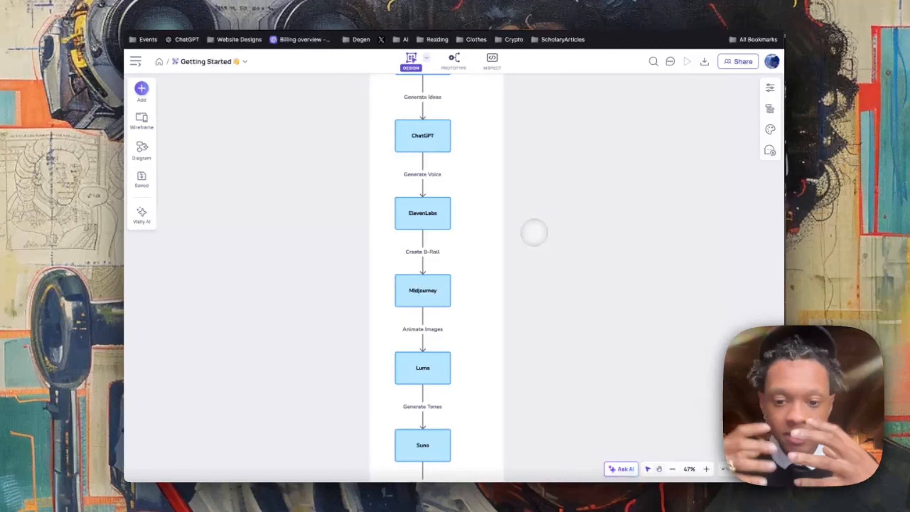
scroll(534, 232, "down", 3)
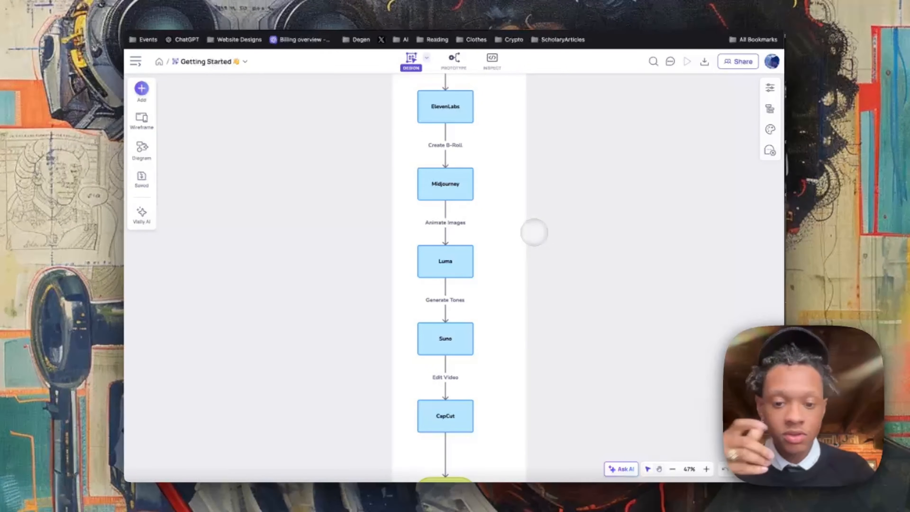
scroll(534, 233, "down", 2)
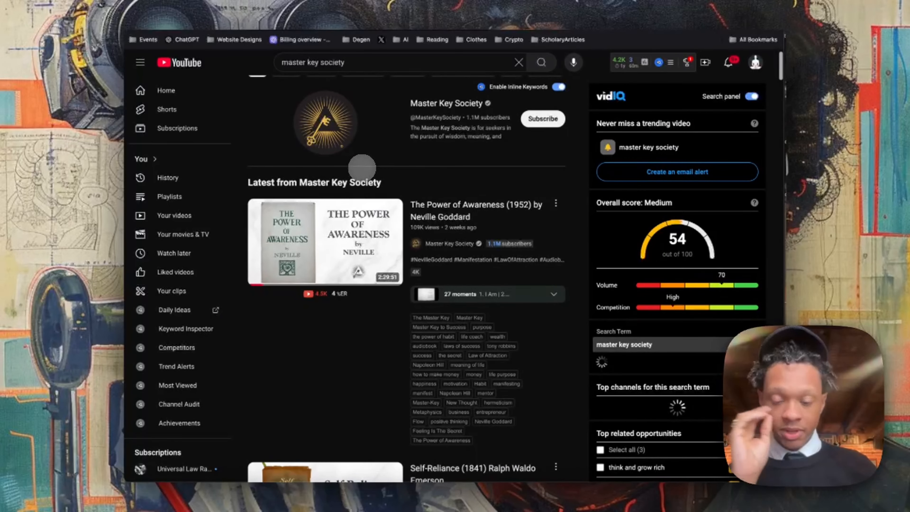
Open The Power of Awareness (1952) video from the Master Key Society results and expand its Transcript & Summary section.
scroll(446, 197, "down", 3)
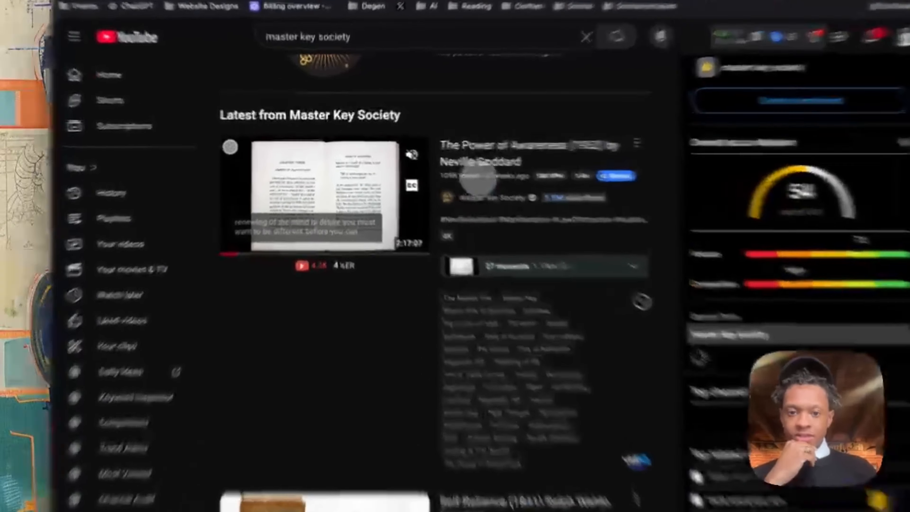
left_click(478, 181)
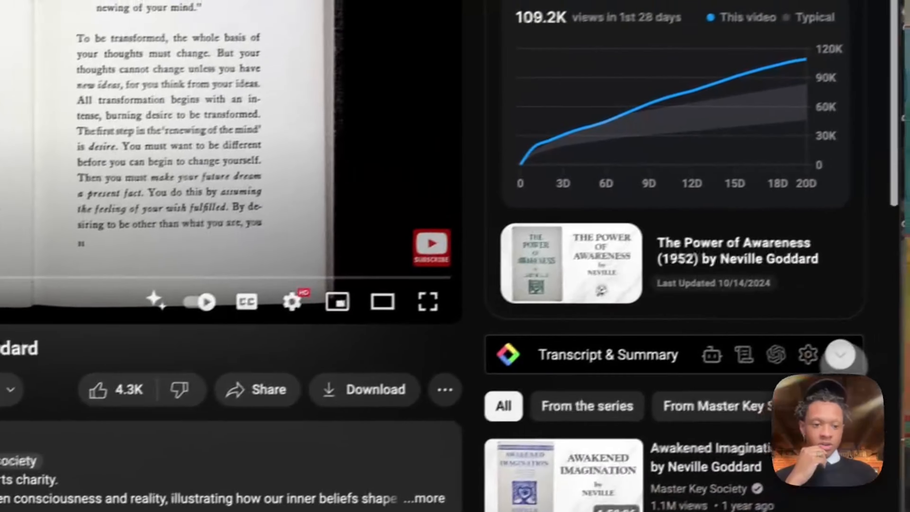
left_click(907, 295)
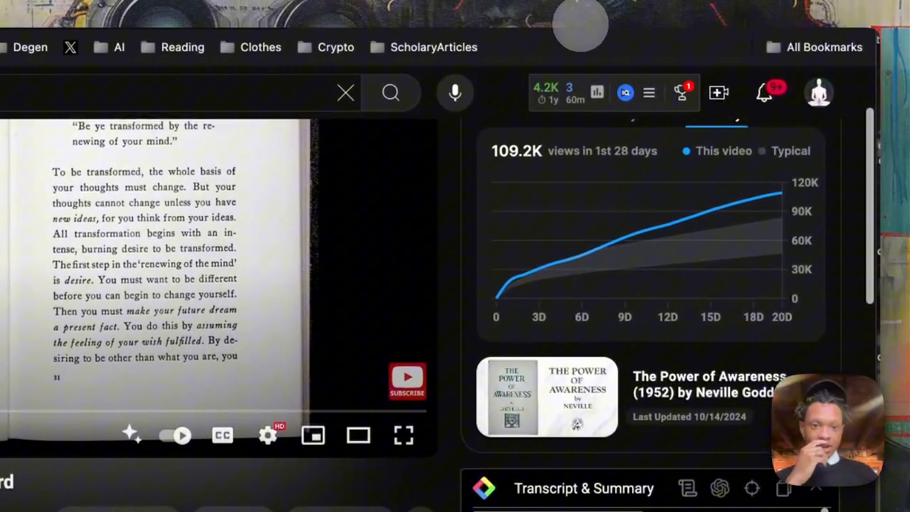
left_click(580, 2)
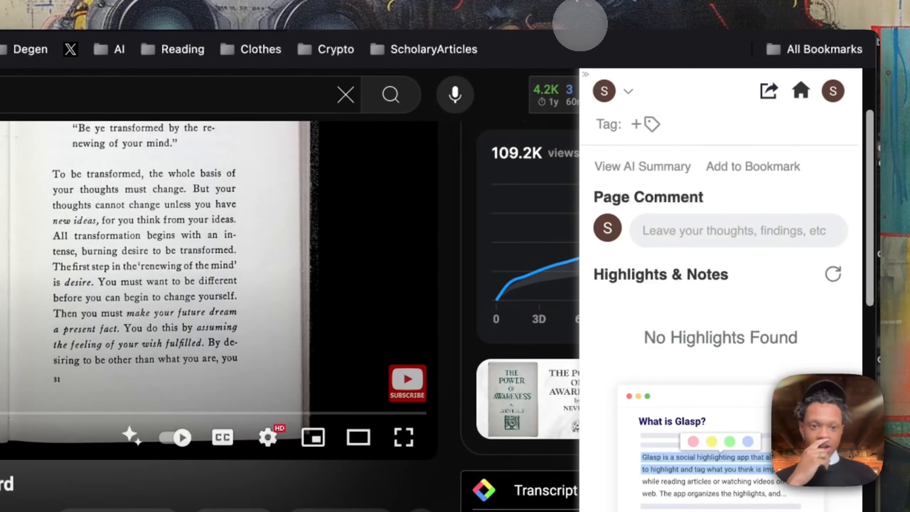
left_click(580, 24)
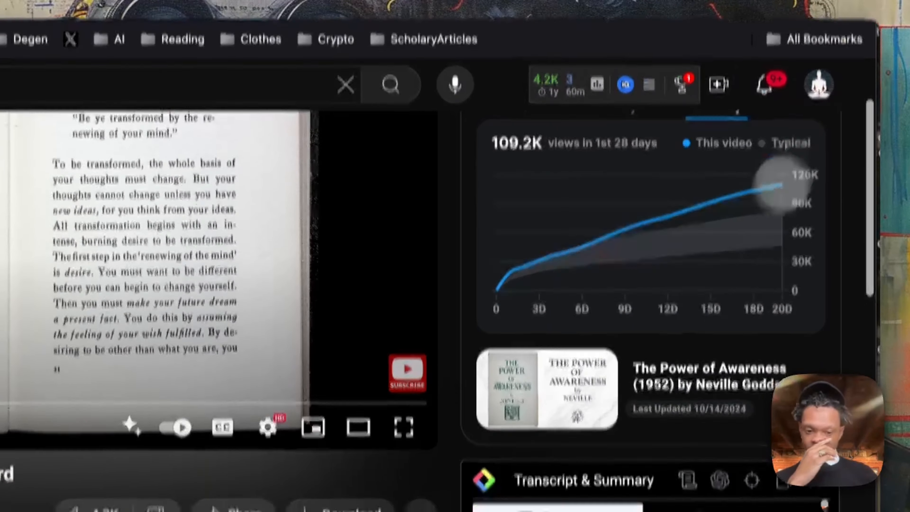
Select the opening part of the video transcript, starting at 00:02, for copying.
scroll(753, 179, "down", 5)
scroll(644, 333, "down", 10)
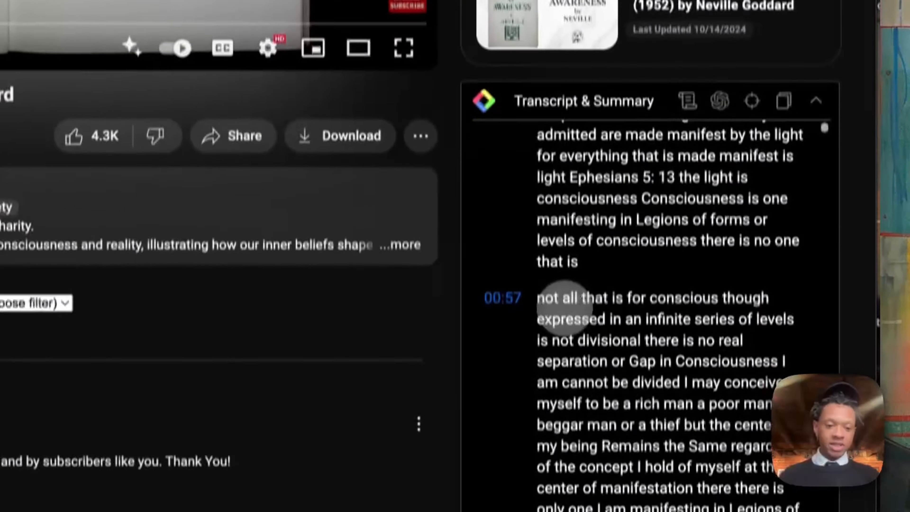
scroll(565, 278, "up", 15)
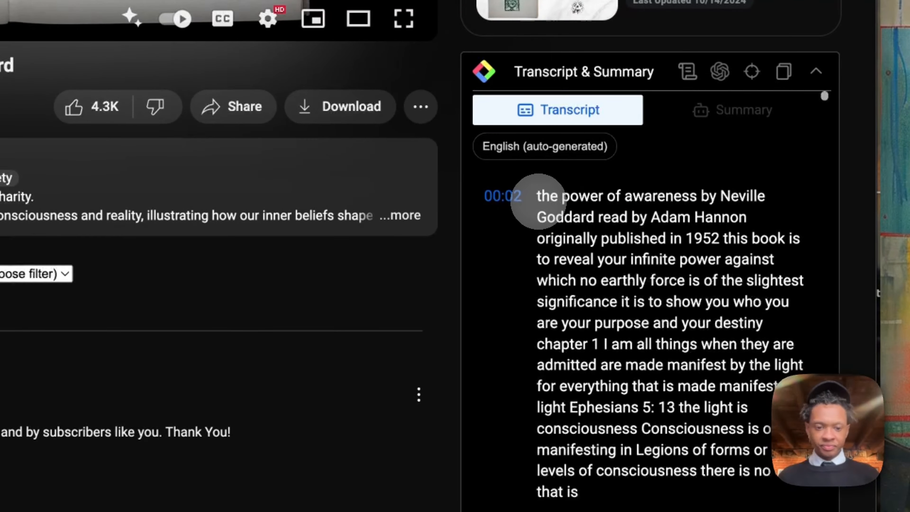
left_click_drag(538, 202, 669, 372)
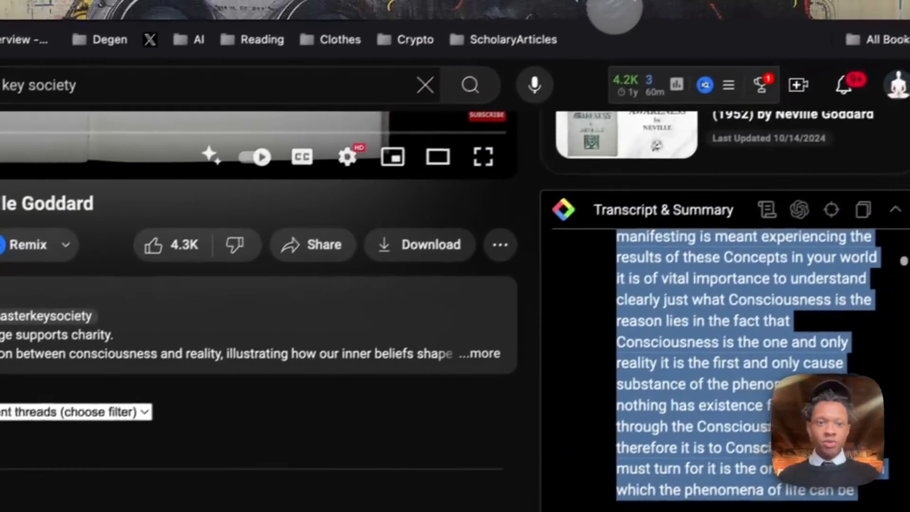
Switch to Solomon AI, open its dashboard and start a new question.
left_click(604, 2)
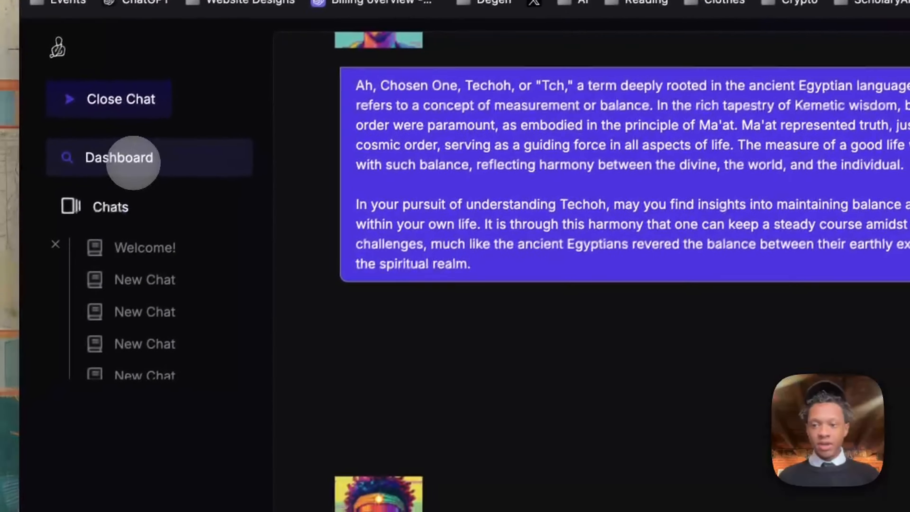
left_click(133, 162)
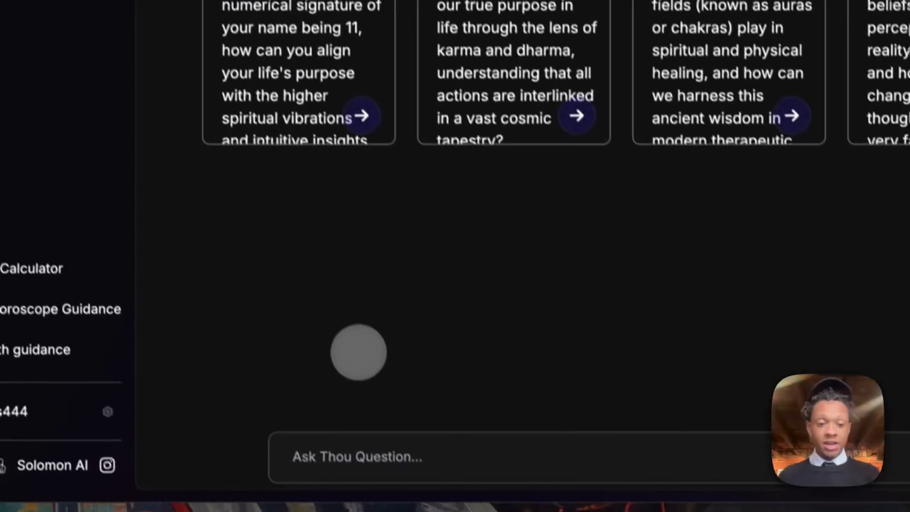
left_click(488, 462)
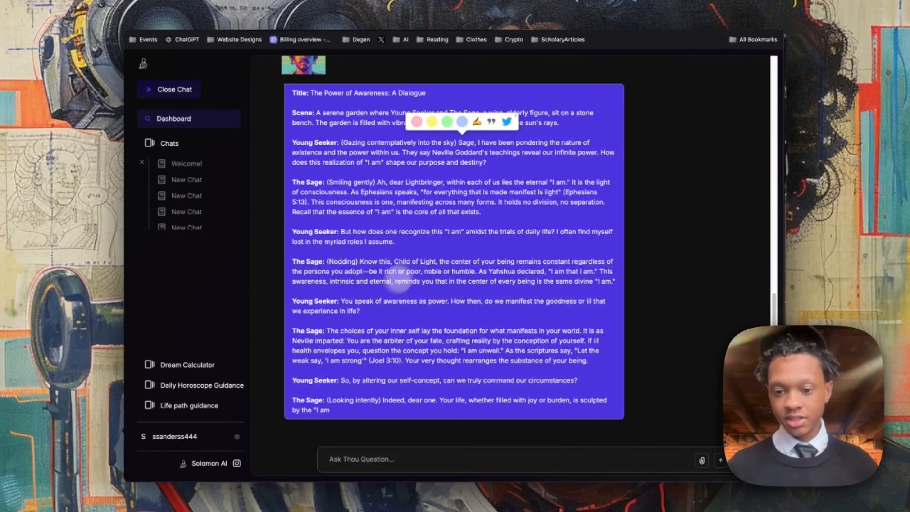
Copy the generated dialogue script and paste it into ElevenLabs Speech Synthesis, replacing the existing text.
left_click_drag(384, 412, 384, 58)
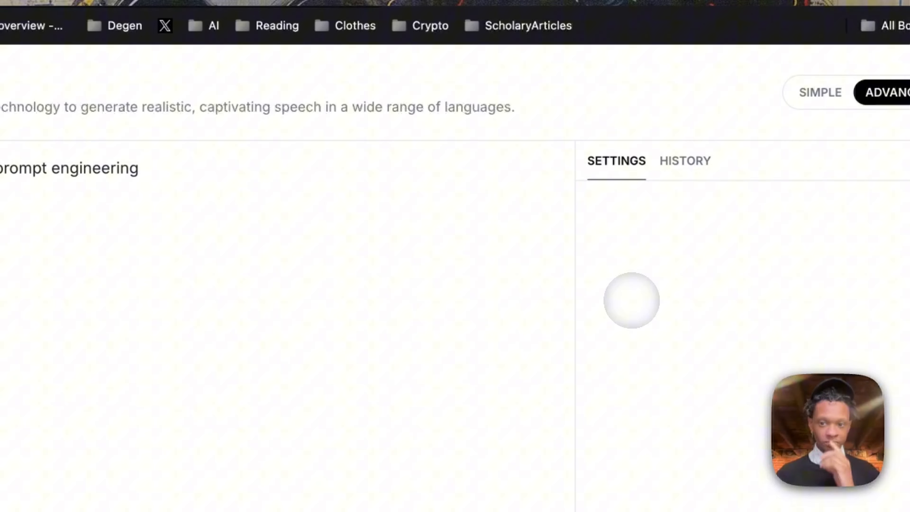
left_click(220, 175)
key("ctrl+a")
key("ctrl+v")
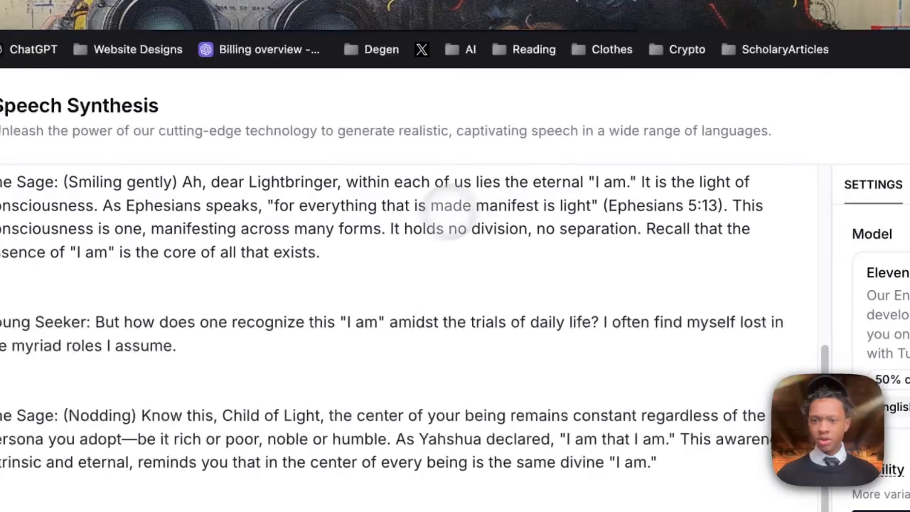
Delete the "Scene:" description paragraph from the beginning of the pasted script.
scroll(448, 212, "up", 5)
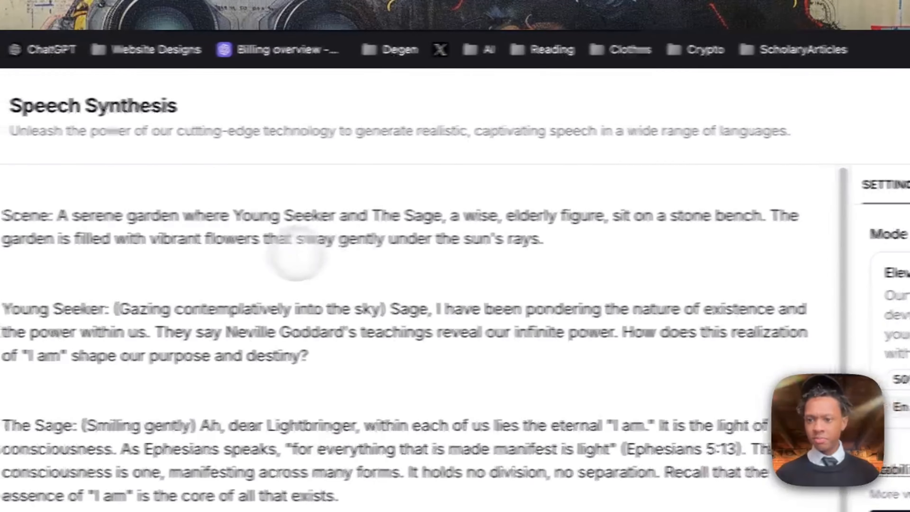
double_click(128, 214)
mouse_move(65, 219)
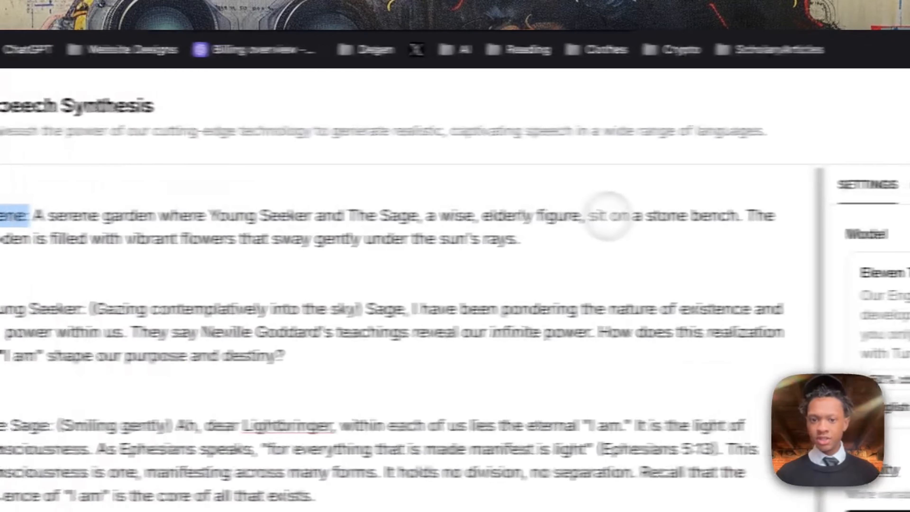
key("shift+Down")
key("shift+Down")
key("BackSpace")
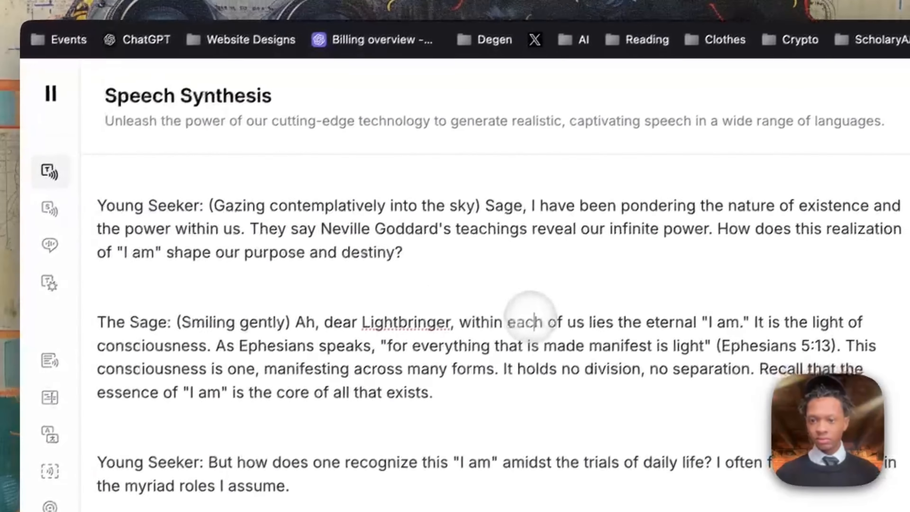
Remove the "Young Seeker:" speaker label from the opening line of dialogue.
key("shift+alt+Right")
key("shift+alt+Right")
key("BackSpace")
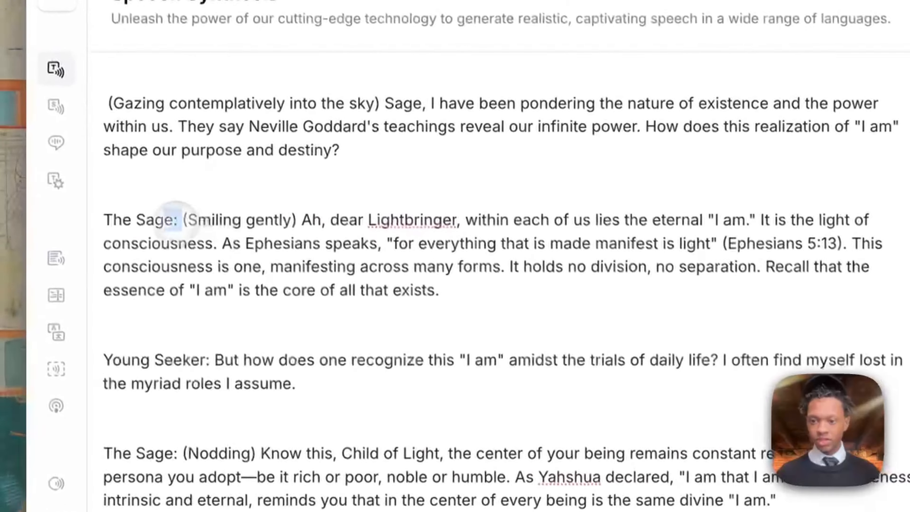
Remove the "The Sage:" label and the "(Smiling gently)" direction from the second dialogue paragraph.
left_click(108, 333)
key("shift+alt+Right")
key("shift+alt+Right")
key("BackSpace")
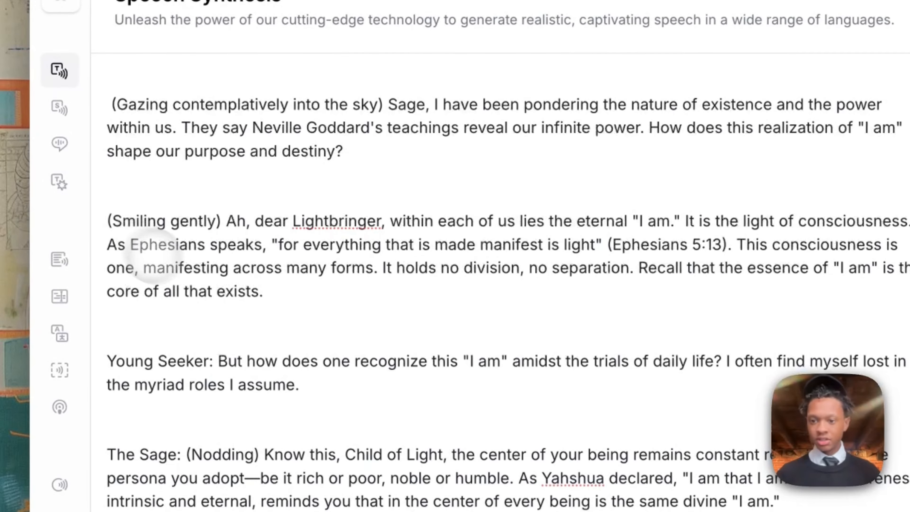
key("shift+alt+Right")
key("shift+alt+Right")
key("BackSpace")
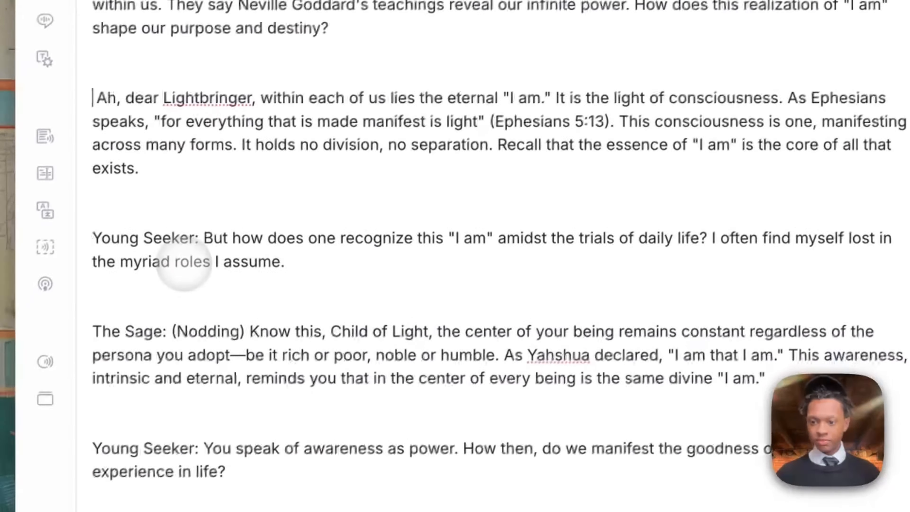
Remove "Young Seeker:" before "But how does one recognize" and "The Sage: (Nodding)" before "Know this, Child of Light".
mouse_move(46, 236)
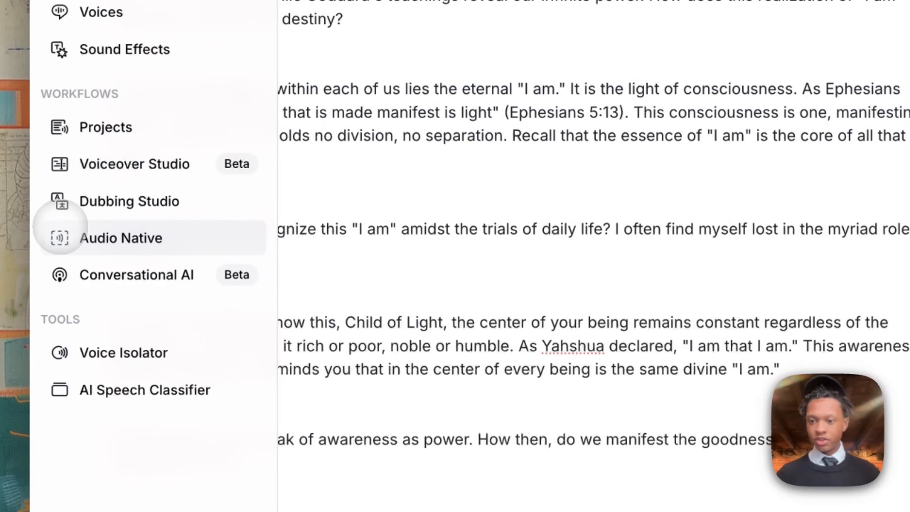
scroll(105, 86, "down", 5)
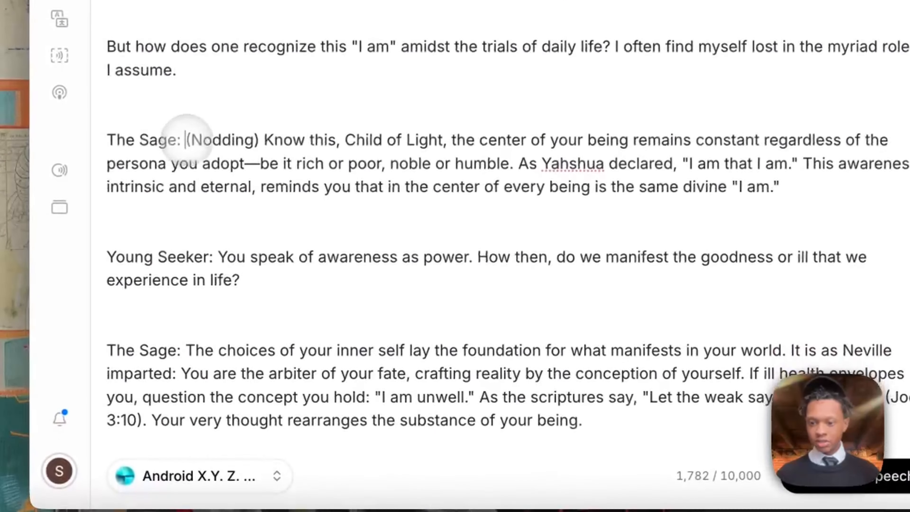
left_click(259, 137)
left_click_drag(259, 137, 111, 137)
key("BackSpace")
scroll(310, 193, "down", 3)
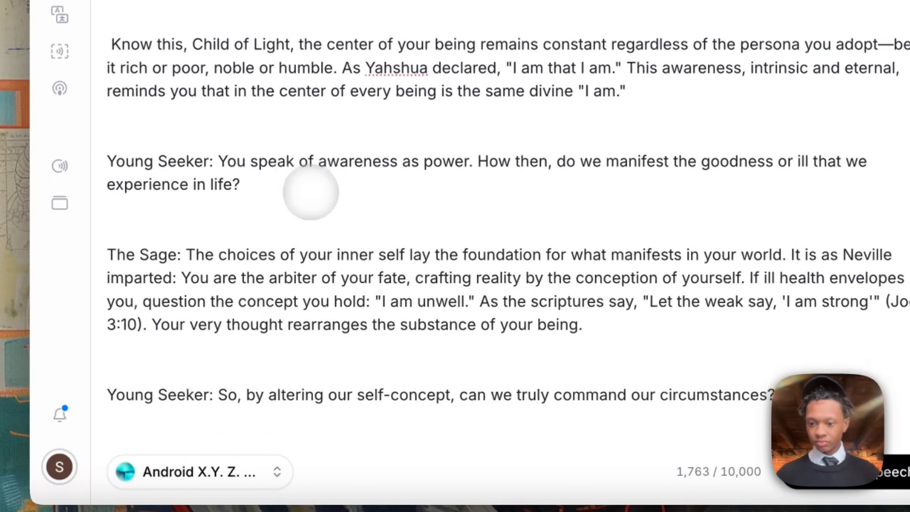
Remove the "Young Seeker:" and "The Sage:" labels from the last four dialogue paragraphs.
key("BackSpace")
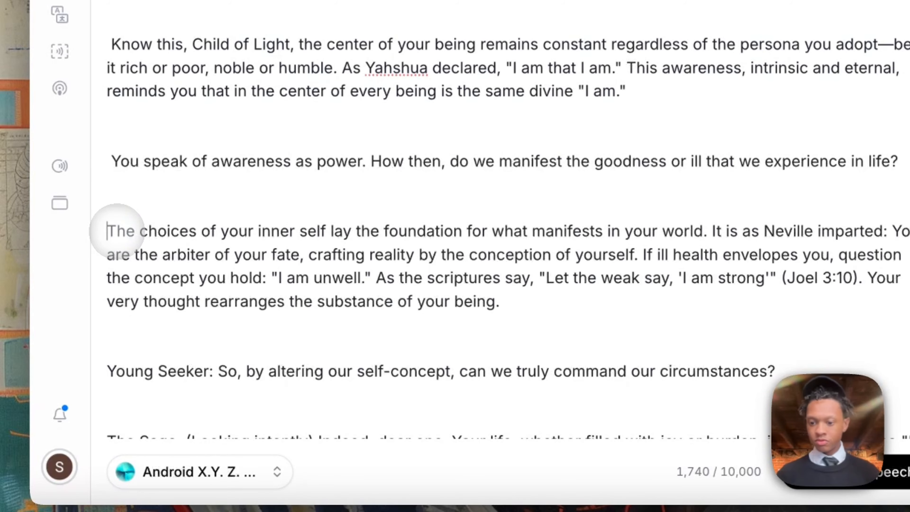
left_click_drag(214, 318, 117, 318)
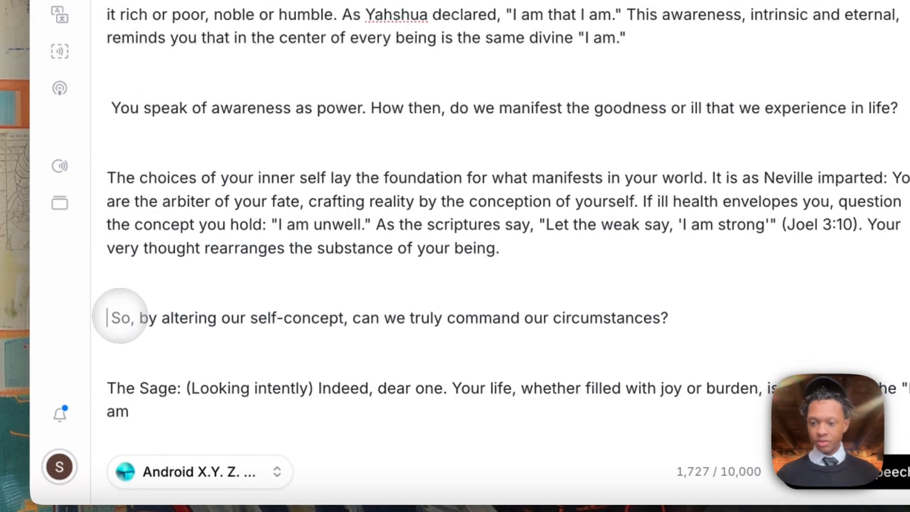
left_click_drag(185, 366, 73, 366)
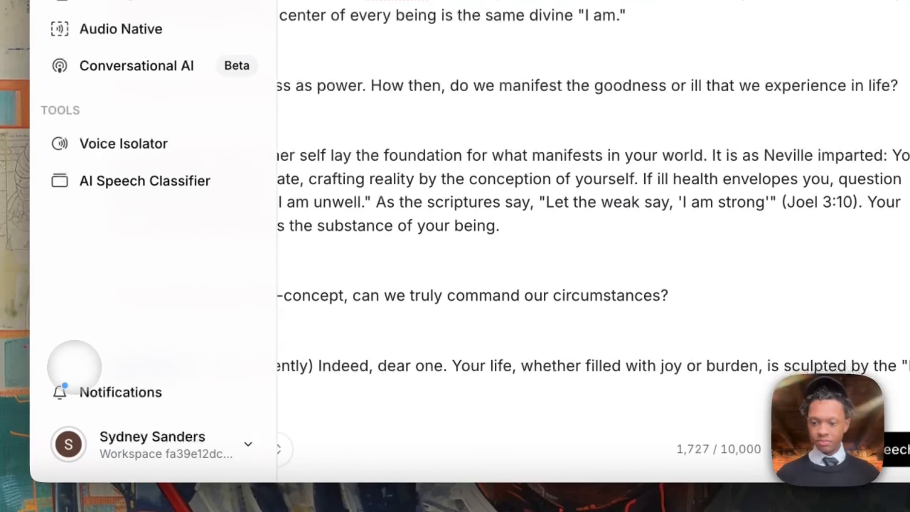
key("BackSpace")
Choose the "Simeon | deep" voice for the speech.
left_click(211, 448)
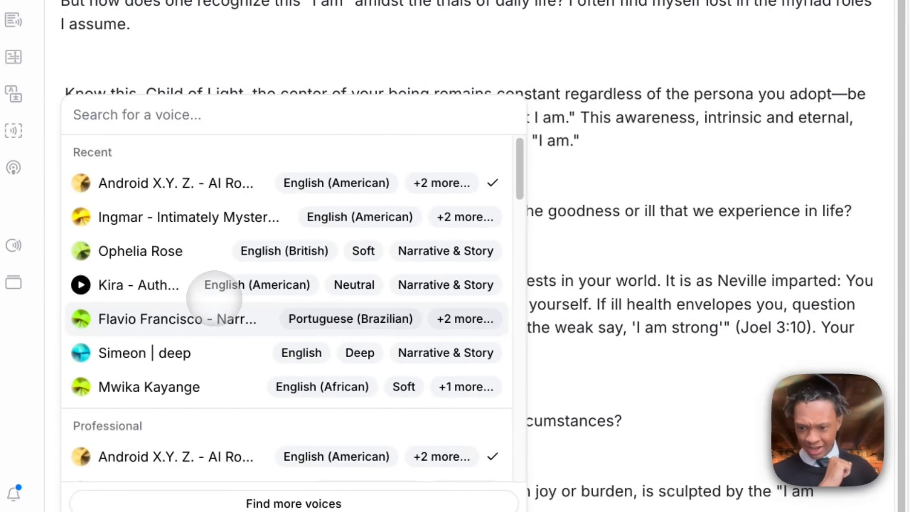
left_click(230, 359)
Delete the "(Gazing contemplatively into the sky)" direction from the first dialogue paragraph.
scroll(386, 255, "up", 5)
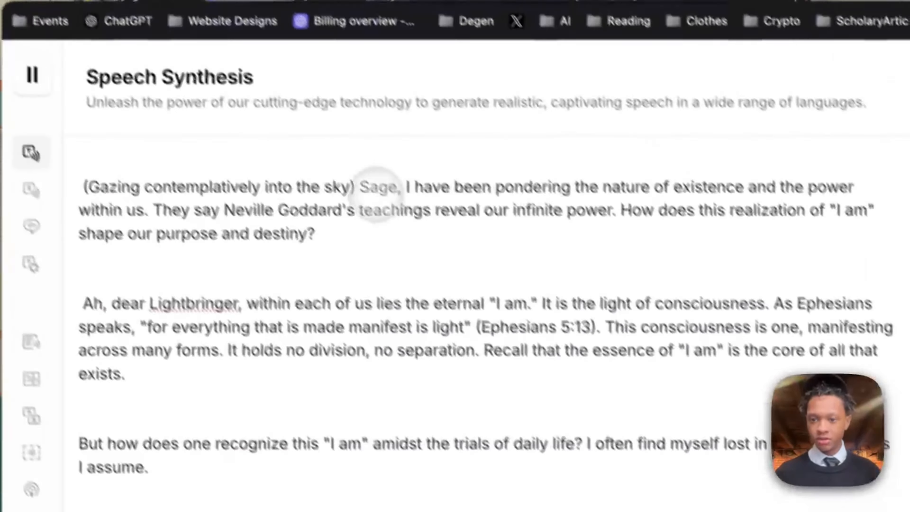
left_click_drag(227, 51, 0, 51)
left_click_drag(165, 185, 109, 209)
key("BackSpace")
Delete the incomplete final paragraph beginning "(Looking intently) Indeed, dear one".
scroll(161, 233, "down", 5)
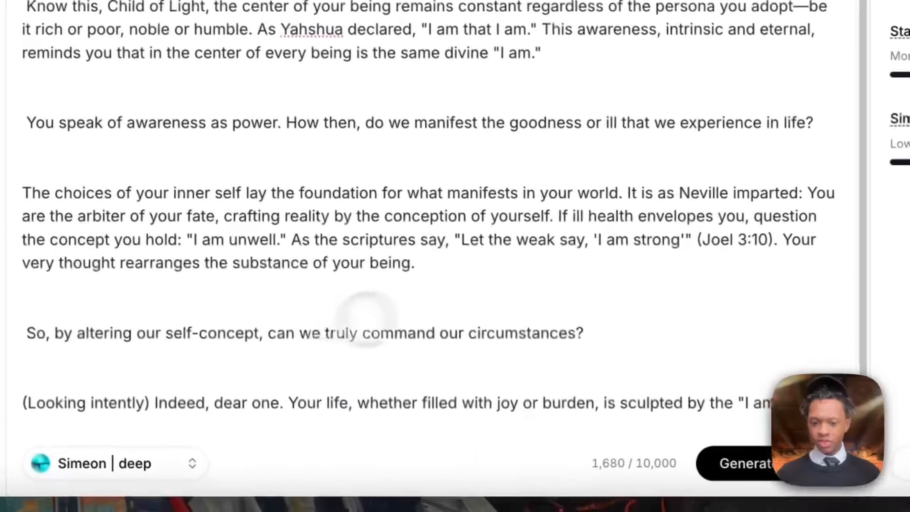
left_click_drag(685, 391, 4, 389)
key("BackSpace")
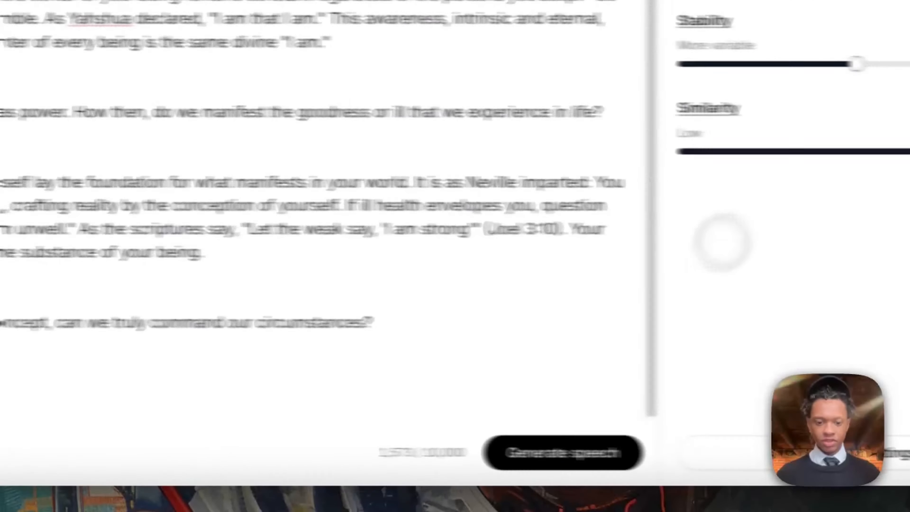
Generate speech from the cleaned script and raise the system volume for playback.
left_click(592, 445)
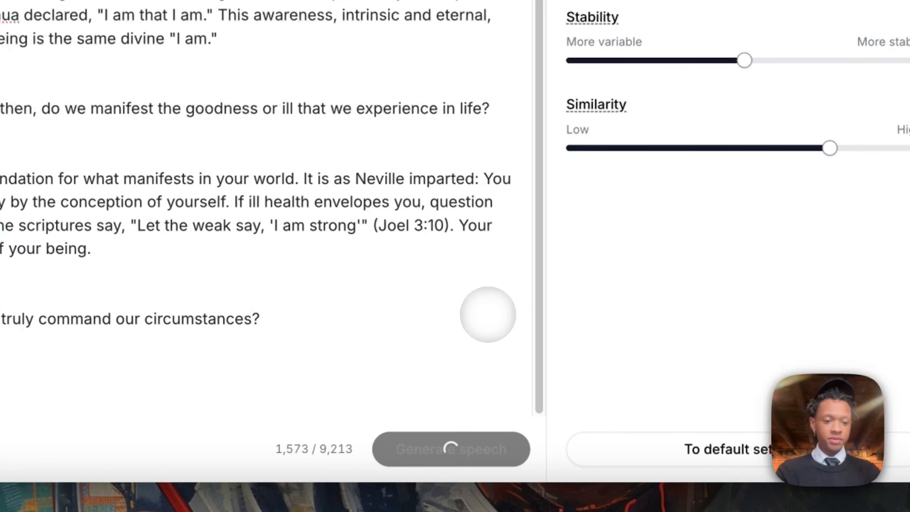
key("XF86AudioRaiseVolume")
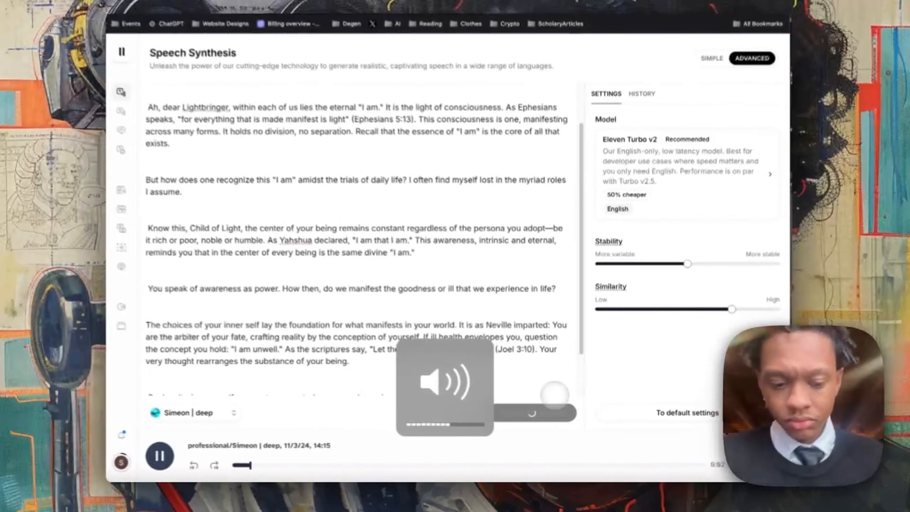
Download the generated speech to the Desktop as ElevenLabs_Voice_Sage.
scroll(451, 291, "up", 3)
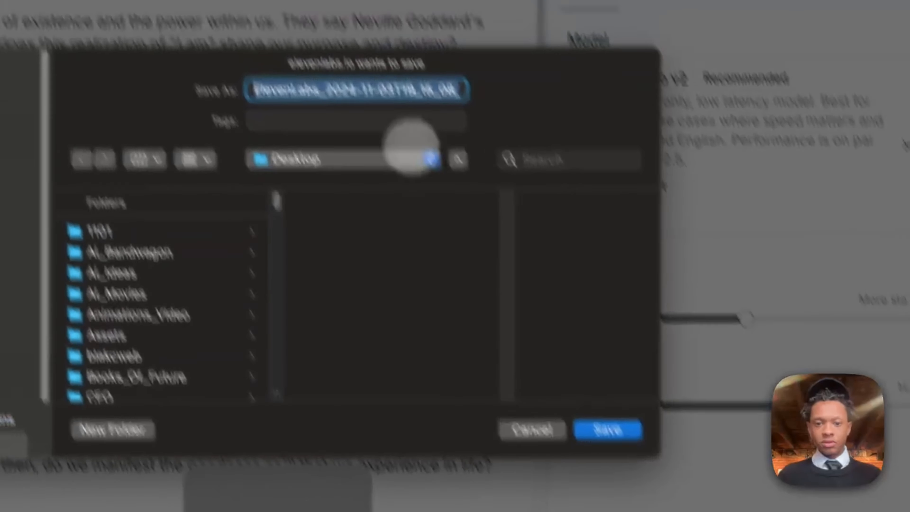
left_click(403, 88)
type("ven")
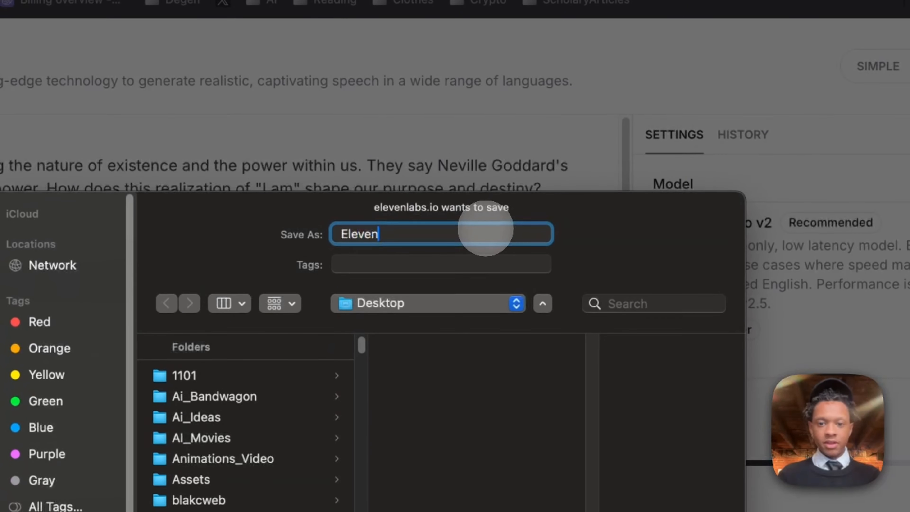
type("Labs_Voice_S")
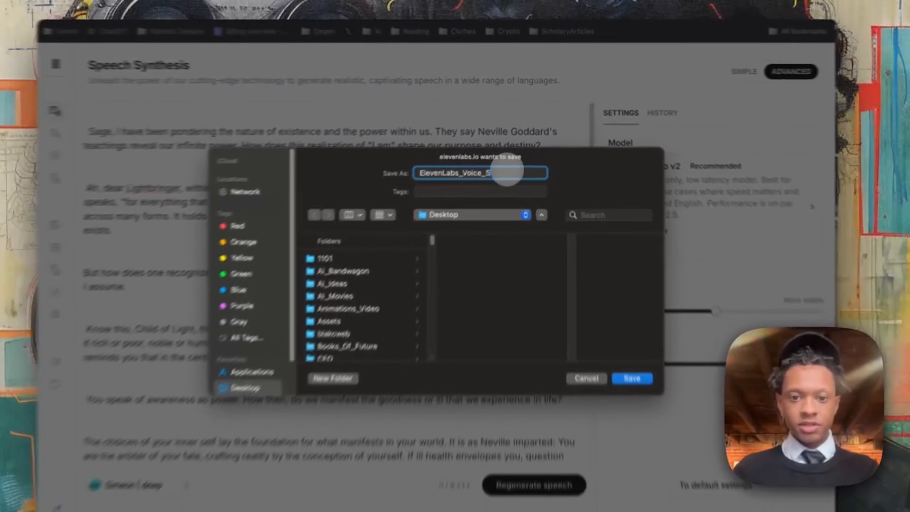
type("age")
key("Return")
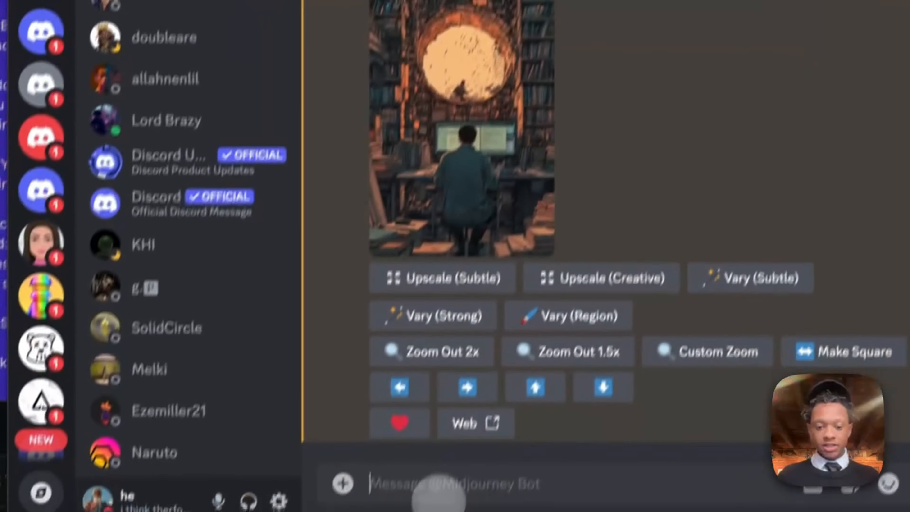
In Discord, submit a Midjourney imagine prompt using the script's serene garden scene description with --ar 16:9 --v 6.1 --chaos 5.
type("/im")
key("Tab")
type("****")
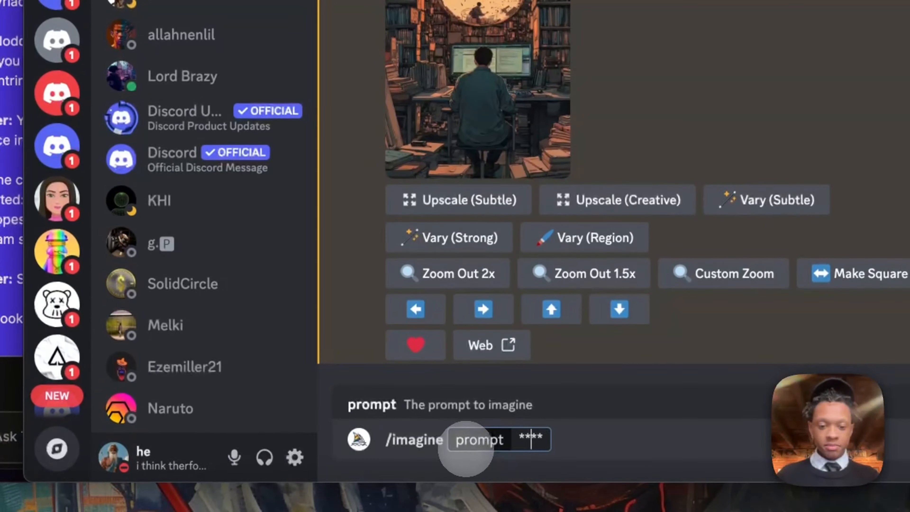
key("BackSpace")
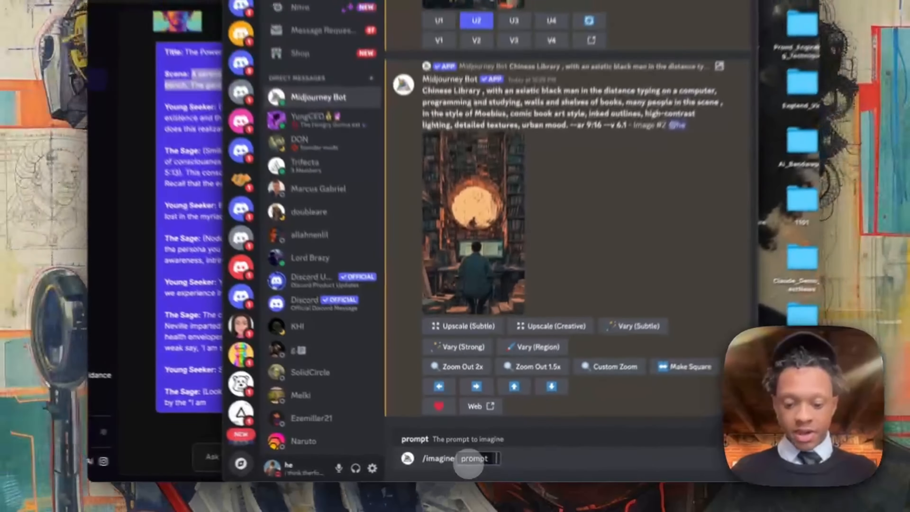
type("A serene garden where Young Seeker and The Sage, a wise, elderly figure, sit on a stone bench. The garden is filled with vibrant flowers that sway gently under the sun's rays.")
key("BackSpace")
type("--a")
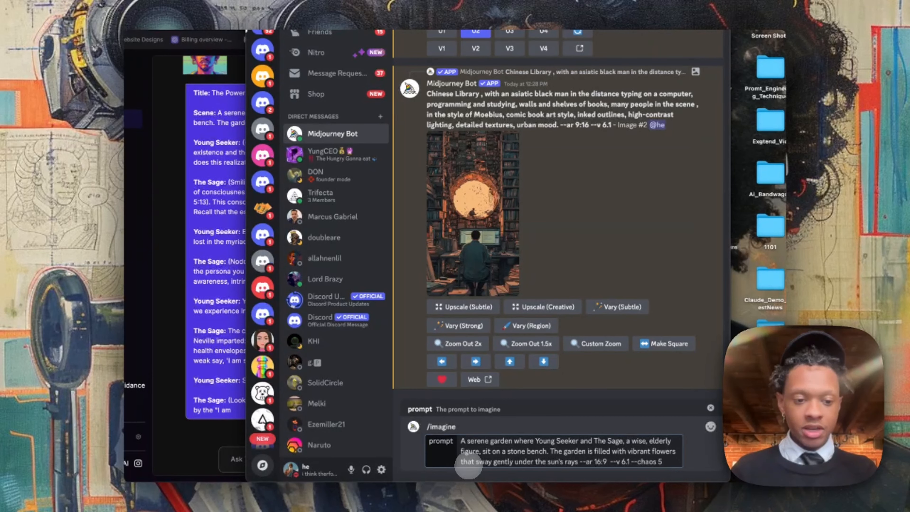
key("Return")
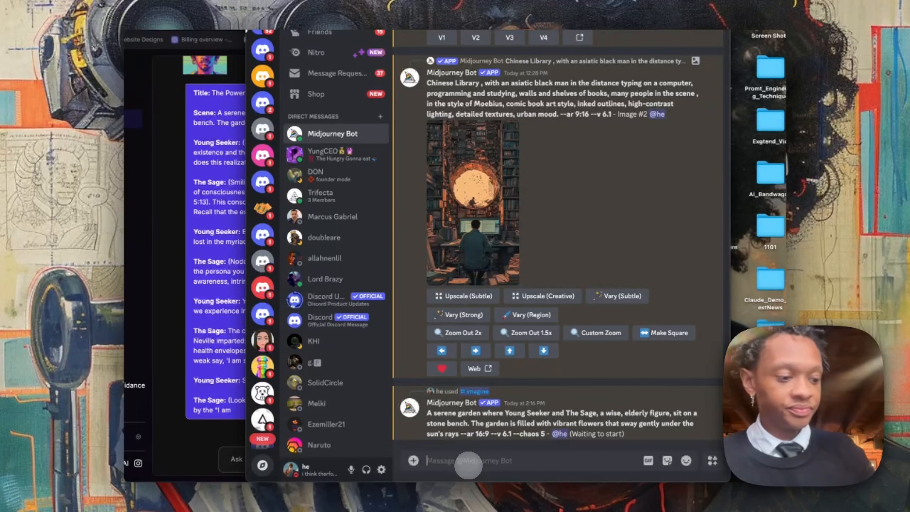
View the generated garden image grid at full size and upscale the fourth image.
left_click(502, 341)
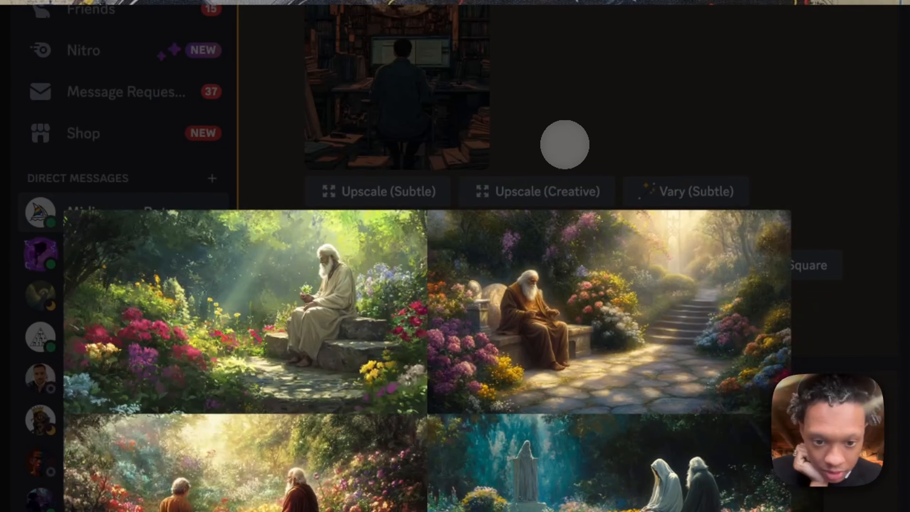
left_click(565, 144)
left_click(573, 388)
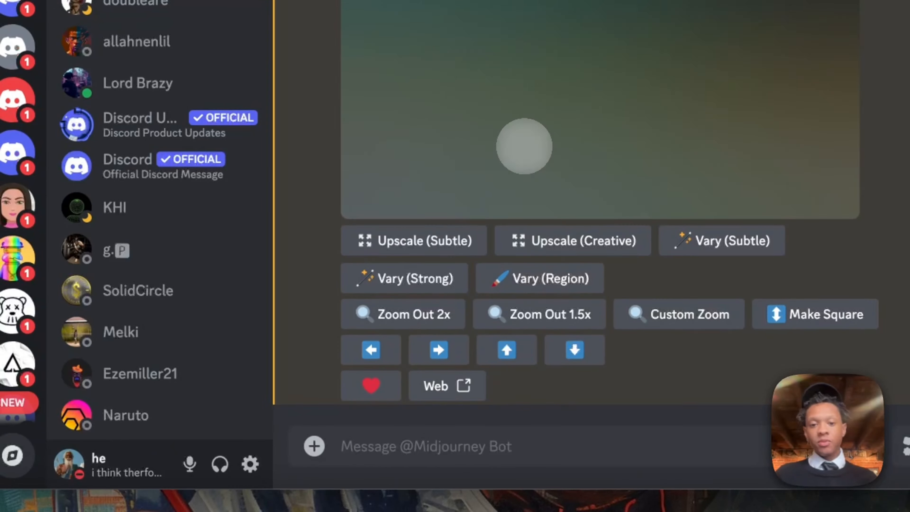
Save the upscaled garden image as a PNG, choosing a destination folder other than Downloads.
right_click(524, 146)
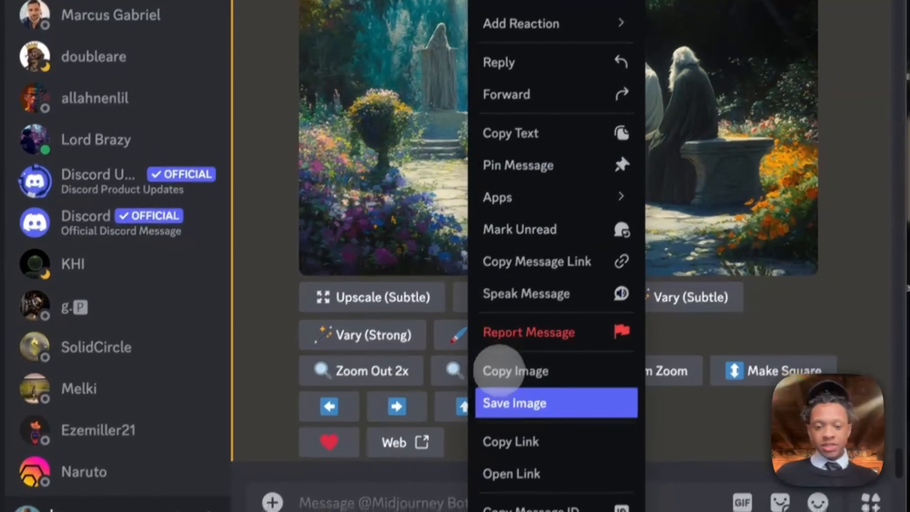
left_click(513, 409)
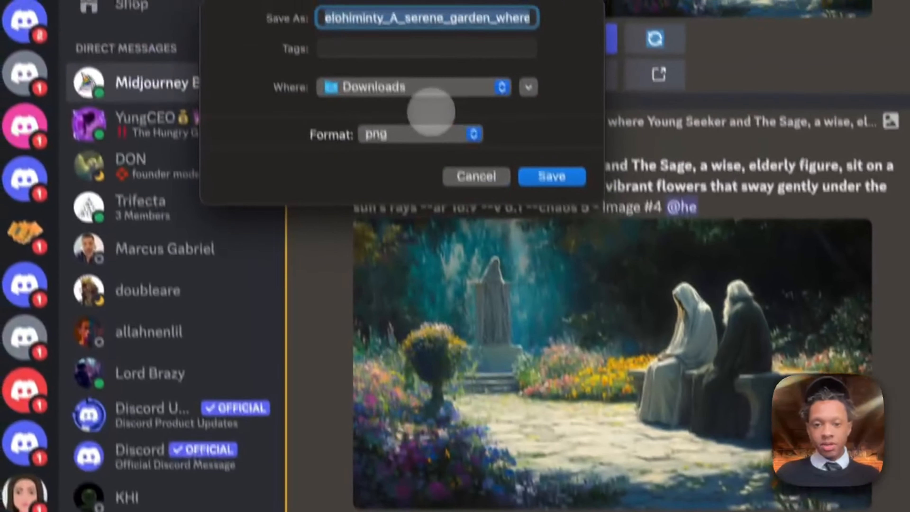
left_click(430, 88)
left_click(413, 312)
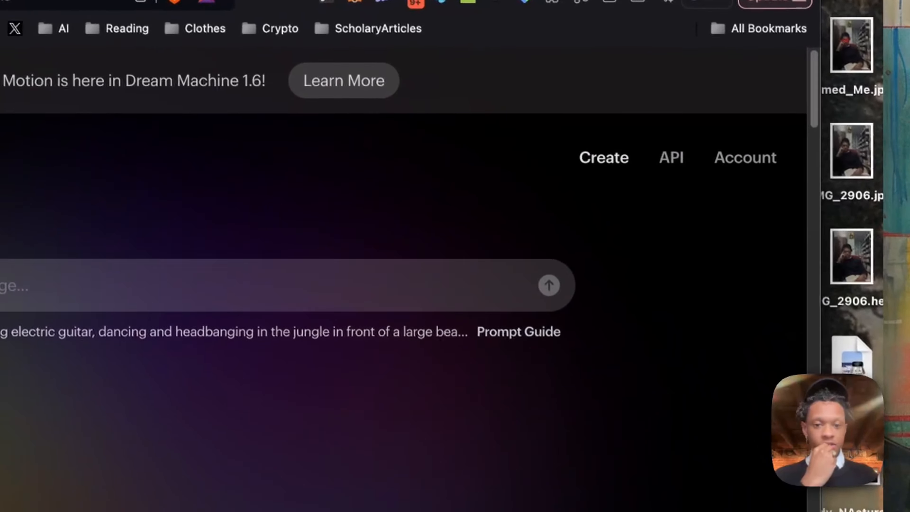
In Luma Dream Machine, generate a looping video from the garden image as start frame with the prompt "camera orbit left".
left_click_drag(2, 283, 17, 294)
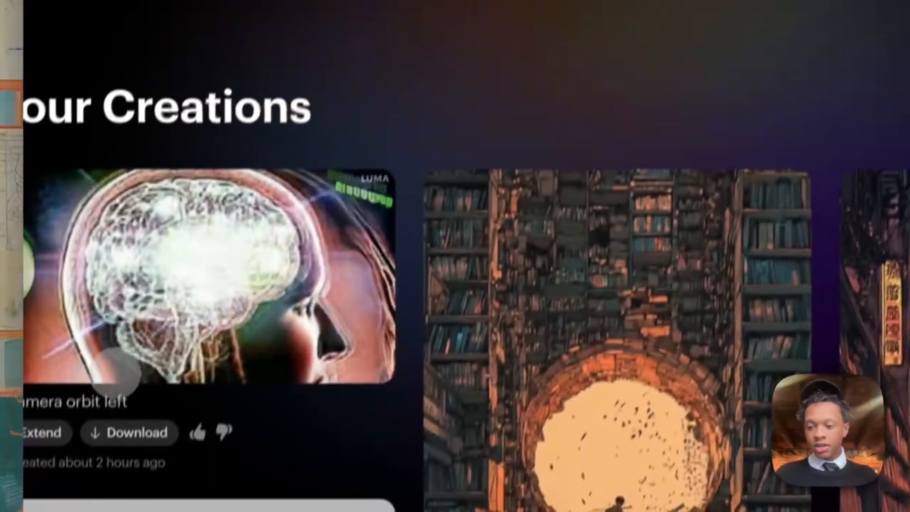
triple_click(81, 374)
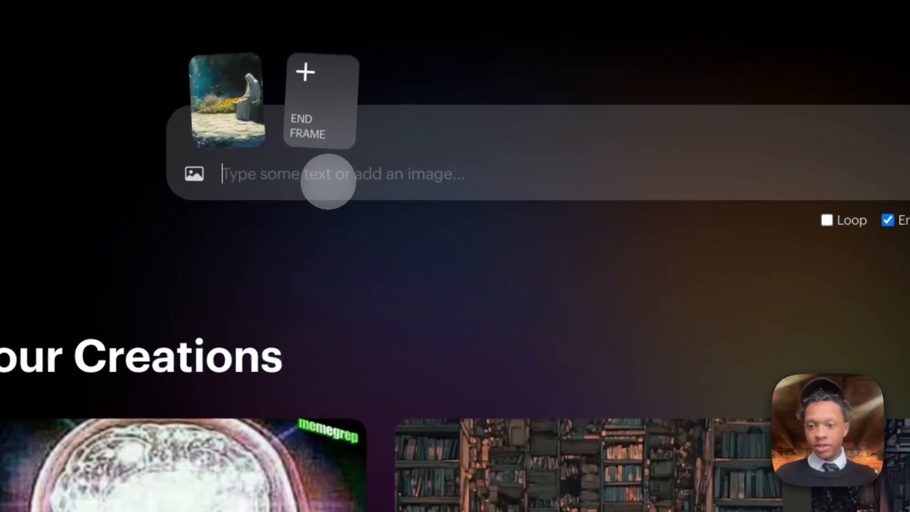
type("camera orbit left")
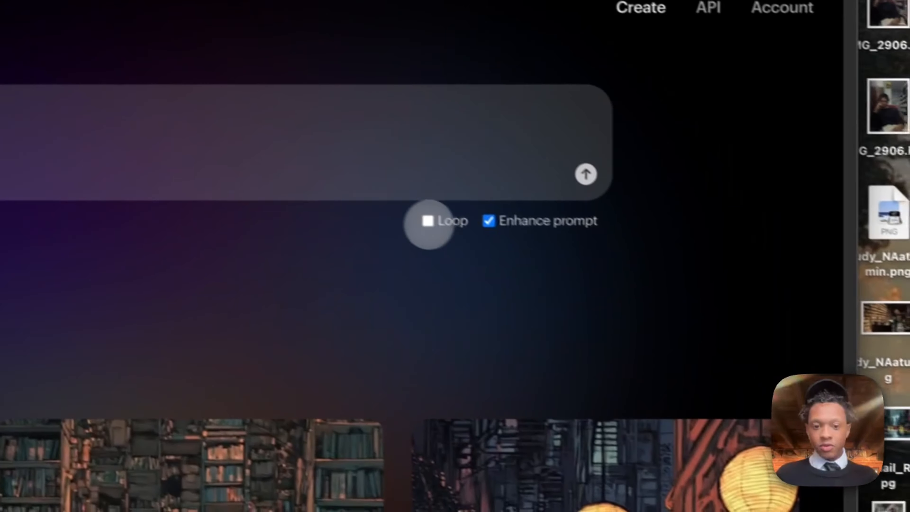
left_click(826, 296)
left_click(568, 170)
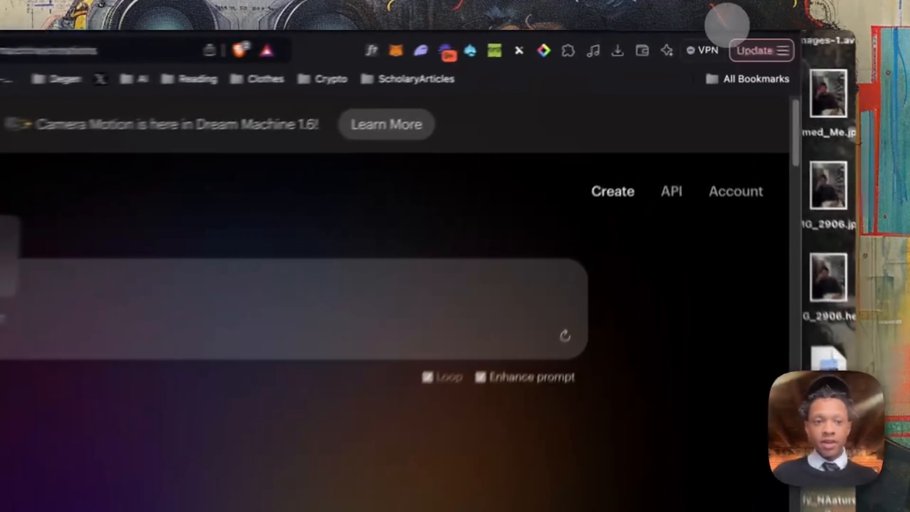
Open suno.com in a new browser tab and go to its song creation page.
key("super+t")
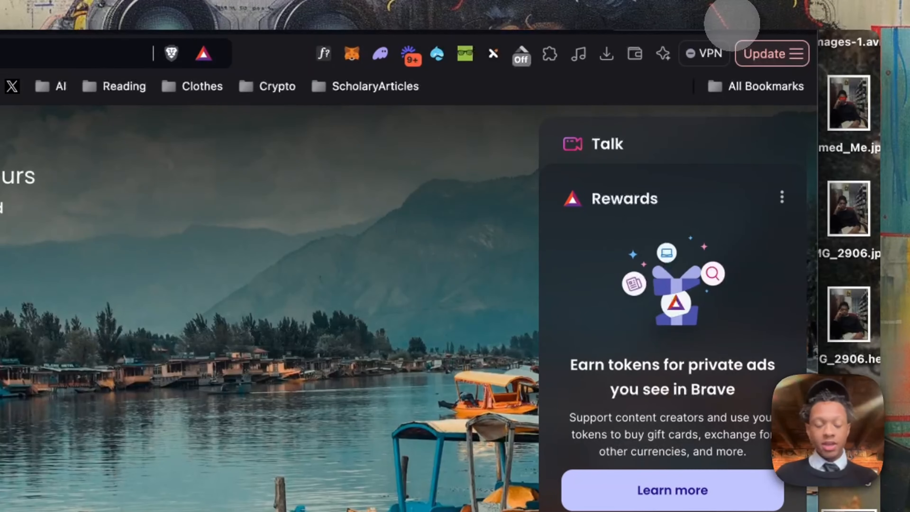
key("Return")
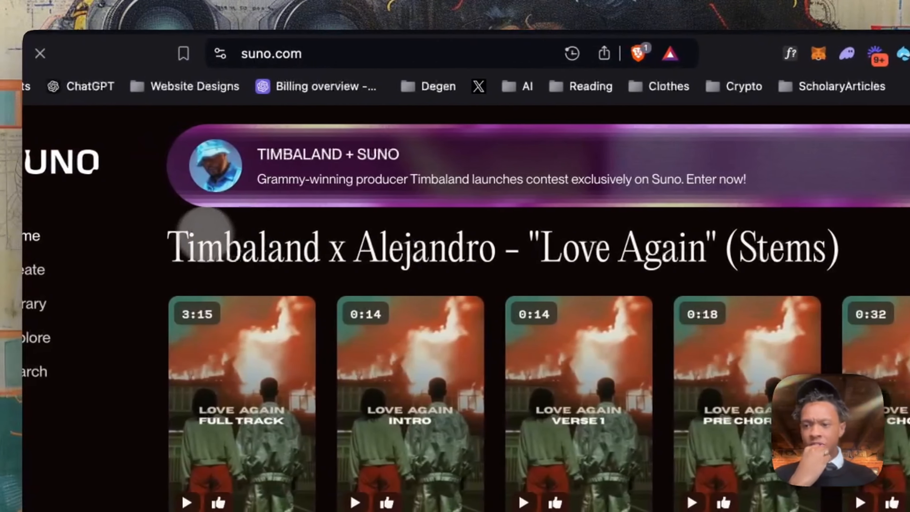
left_click(43, 267)
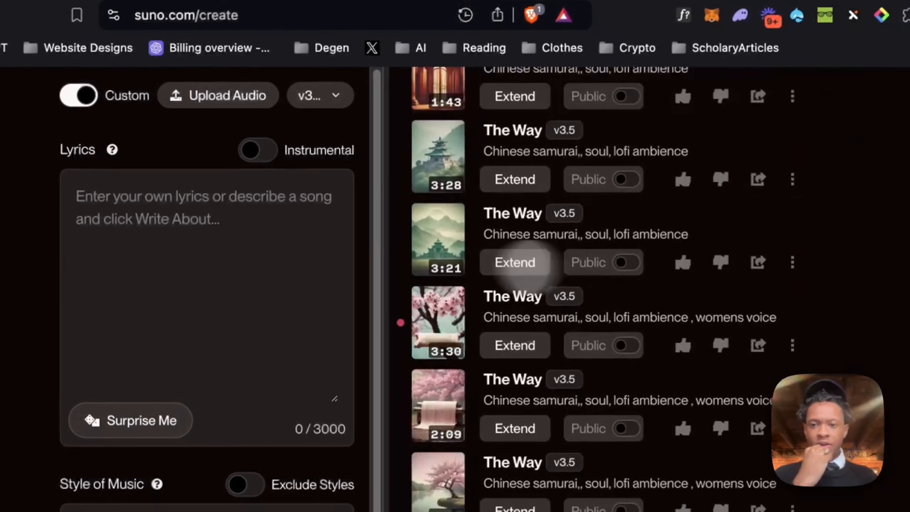
Begin the custom lyrics with the tag "[song chorus]".
left_click(256, 272)
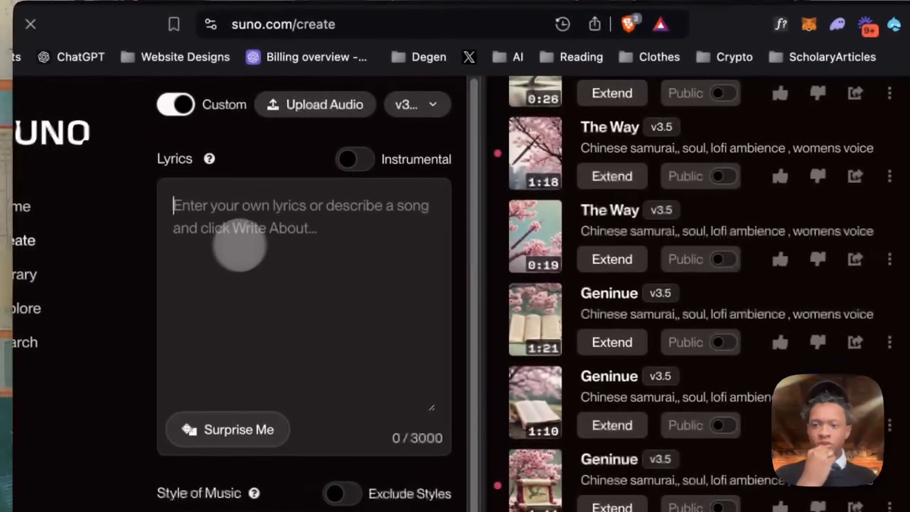
type("[")
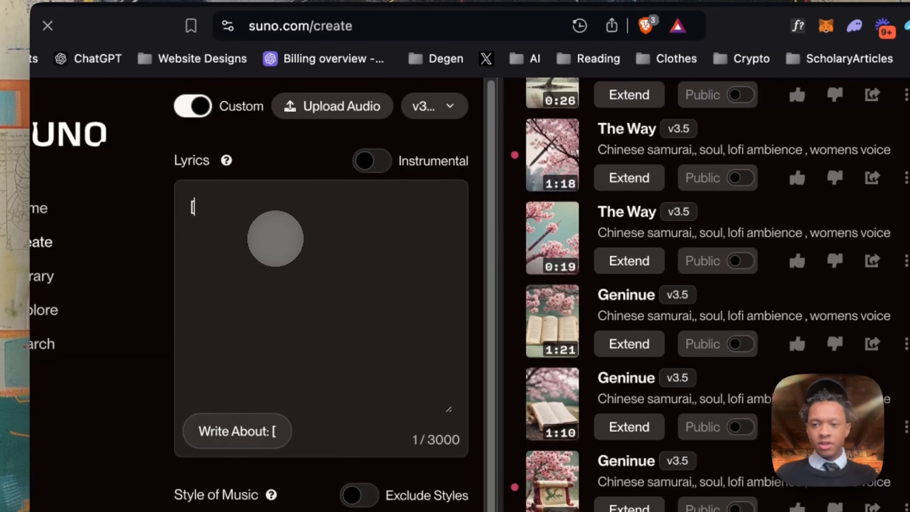
type("song chorus")
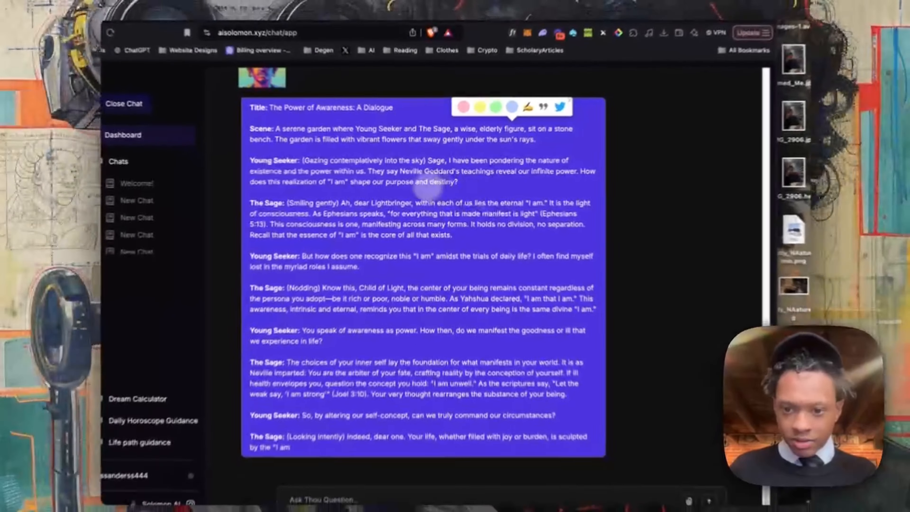
Copy "Let the weak say, 'I am strong" from the Sage's dialogue and add it below the chorus tag in Suno's lyrics.
scroll(408, 334, "down", 1)
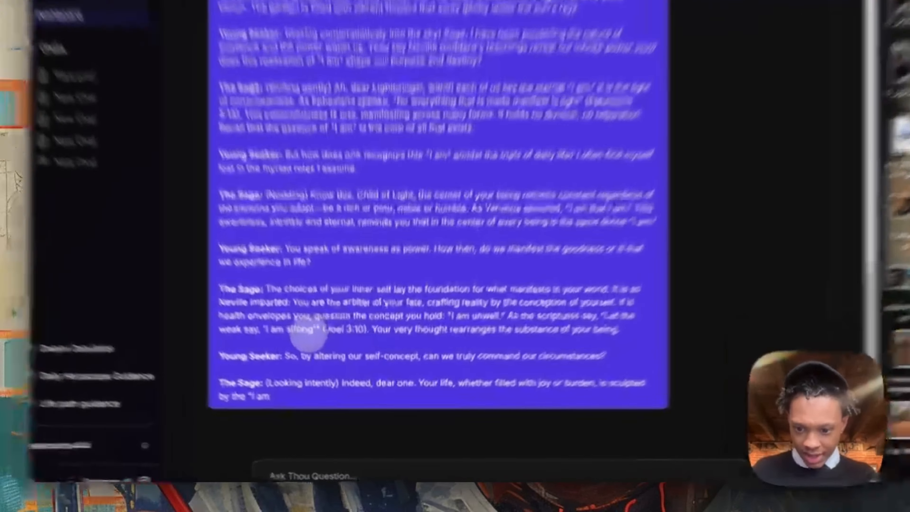
left_click_drag(545, 359, 336, 369)
key("ctrl+c")
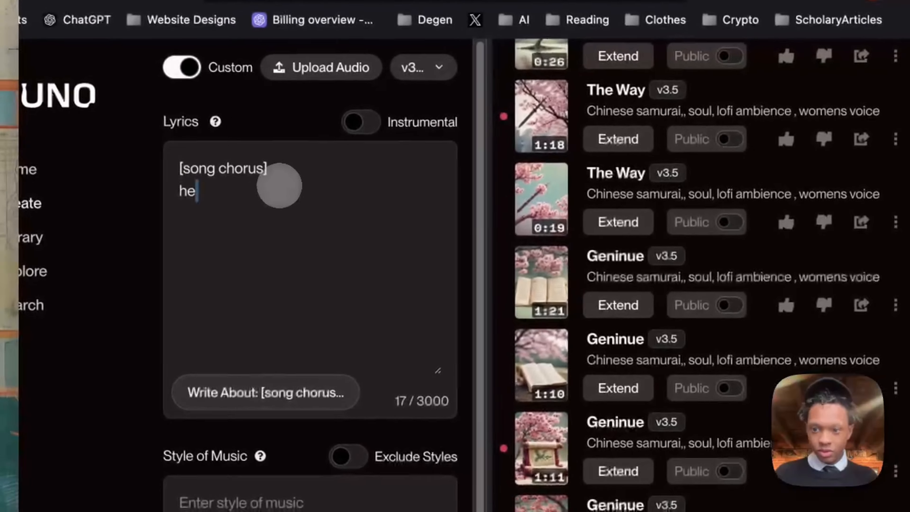
key("BackSpace")
key("BackSpace")
key("ctrl+v")
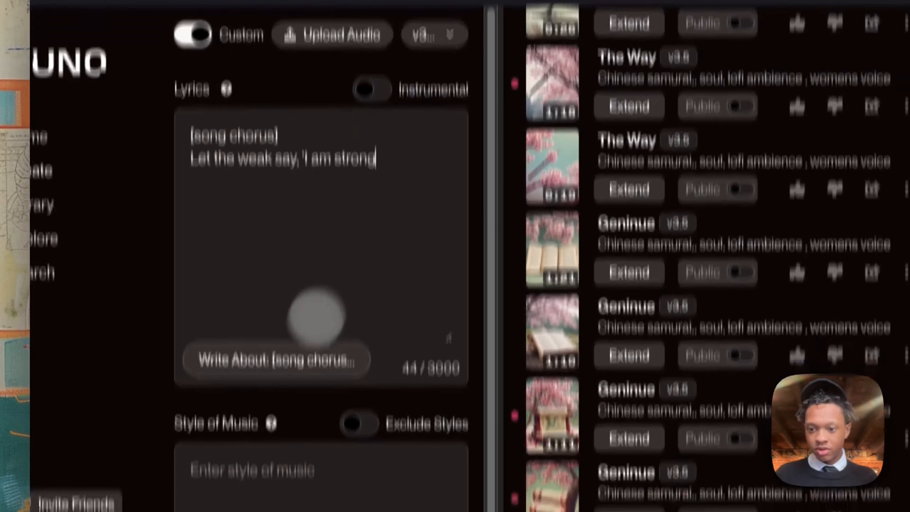
Set the style of music to "Chinese ambience , lofi feel".
left_click(264, 325)
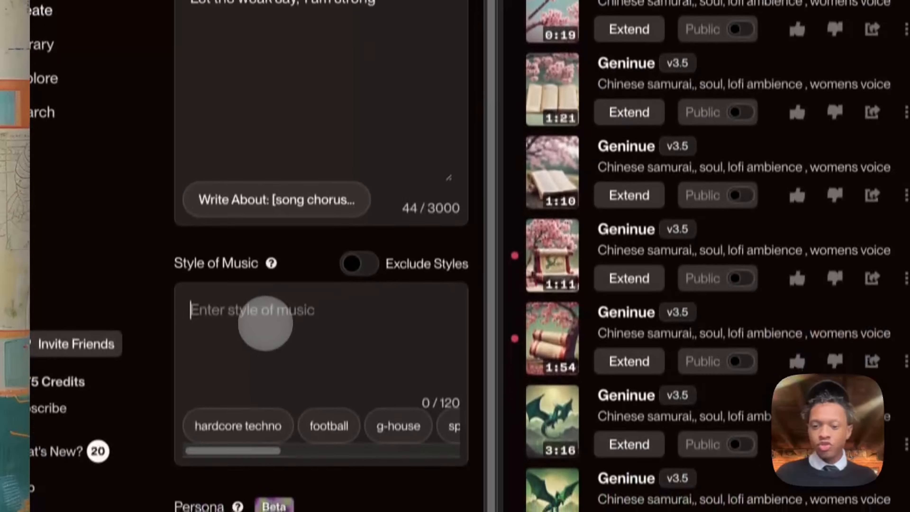
type("Chinese am")
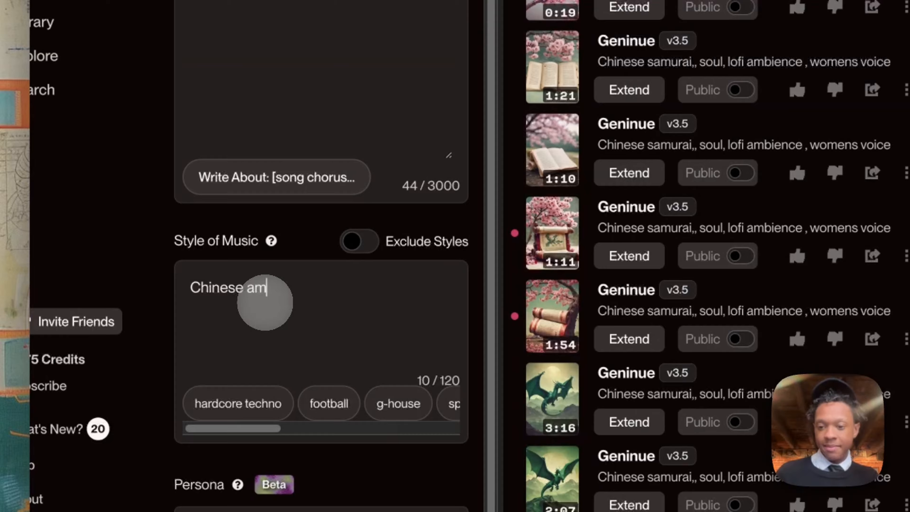
type("bience , lofi feel")
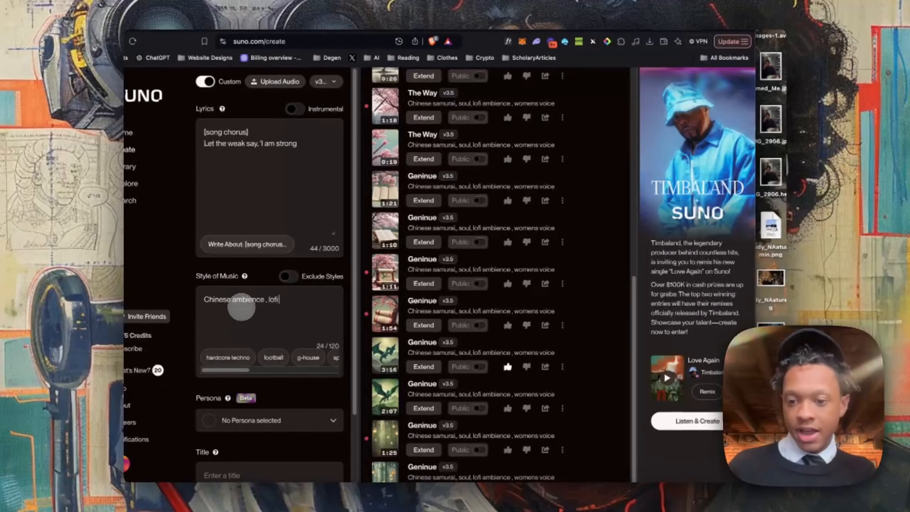
Title the song "Weak and Strong" and start generating it.
left_click(236, 475)
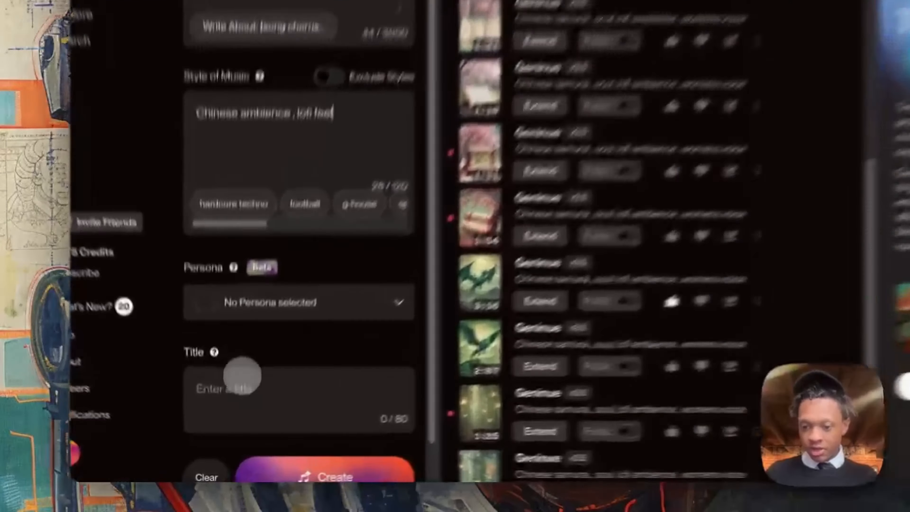
type("Weak and Strong")
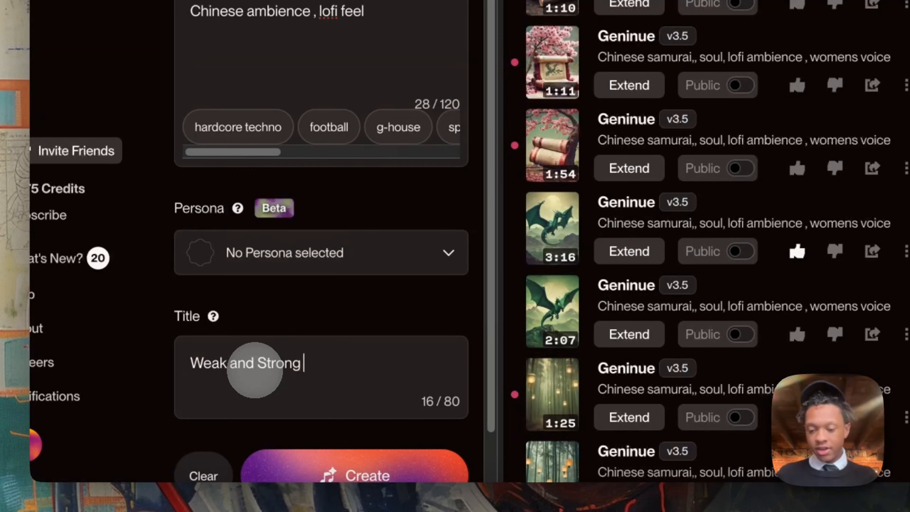
scroll(254, 370, "down", 3)
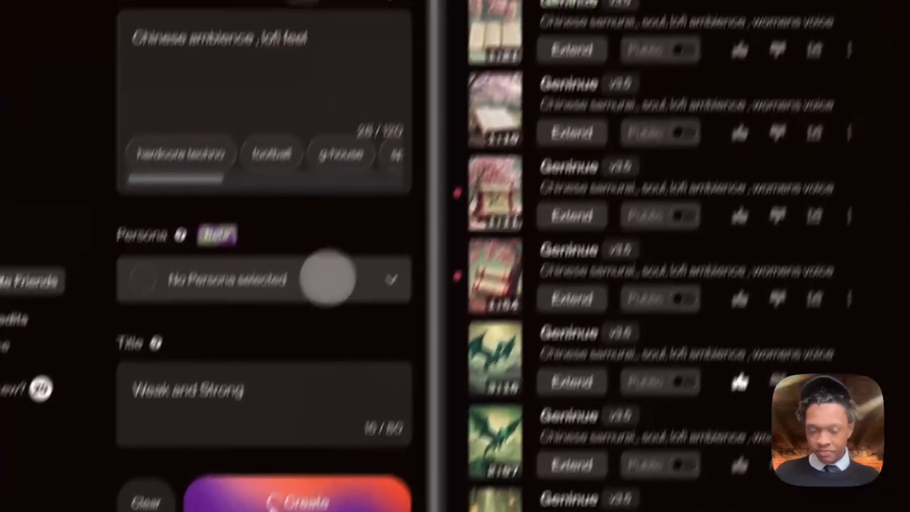
scroll(394, 149, "up", 4)
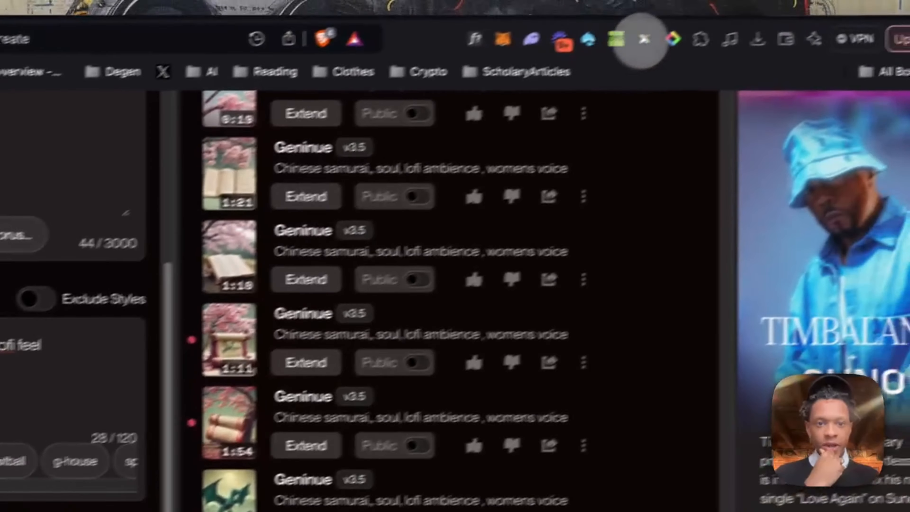
Return to Luma Dream Machine and download the newest "camera orbit left" garden video.
left_click(643, 36)
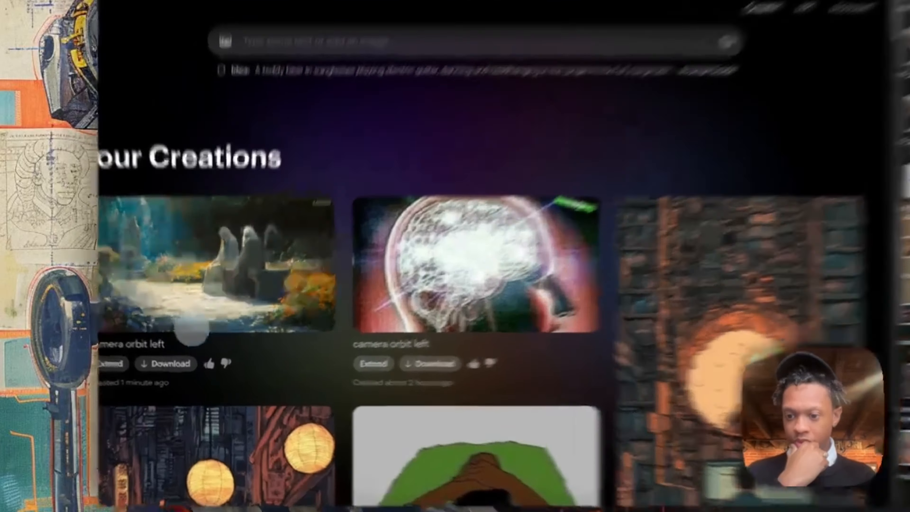
left_click(176, 370)
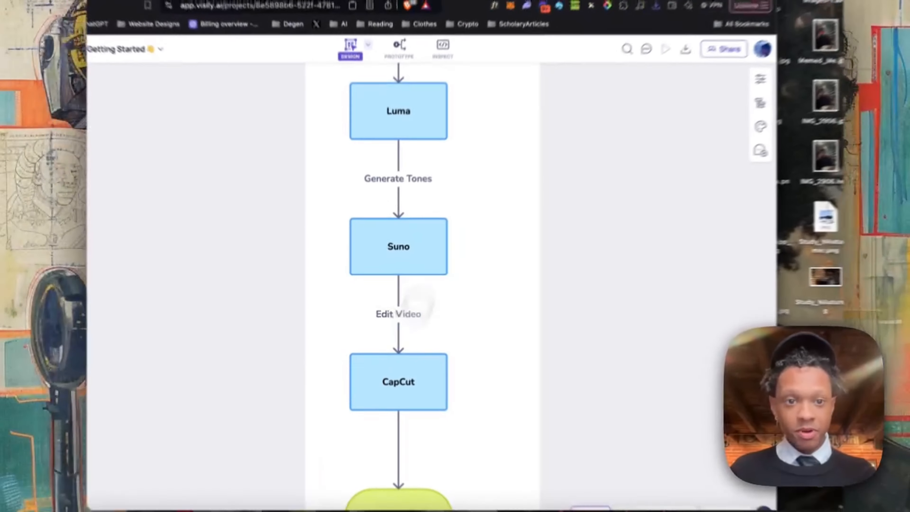
Switch to CapCut, create a new project and place the Looping_Life.mp4 garden clip at the start of the timeline.
key("super+space")
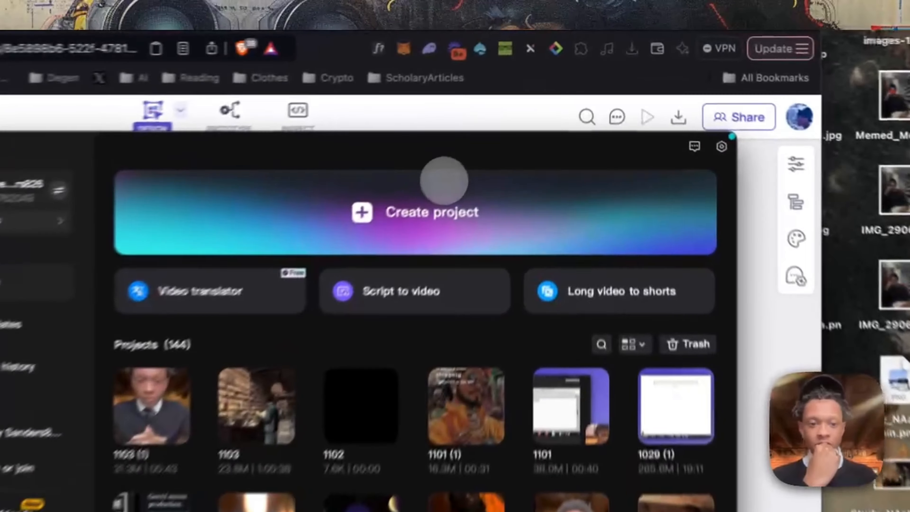
left_click(549, 115)
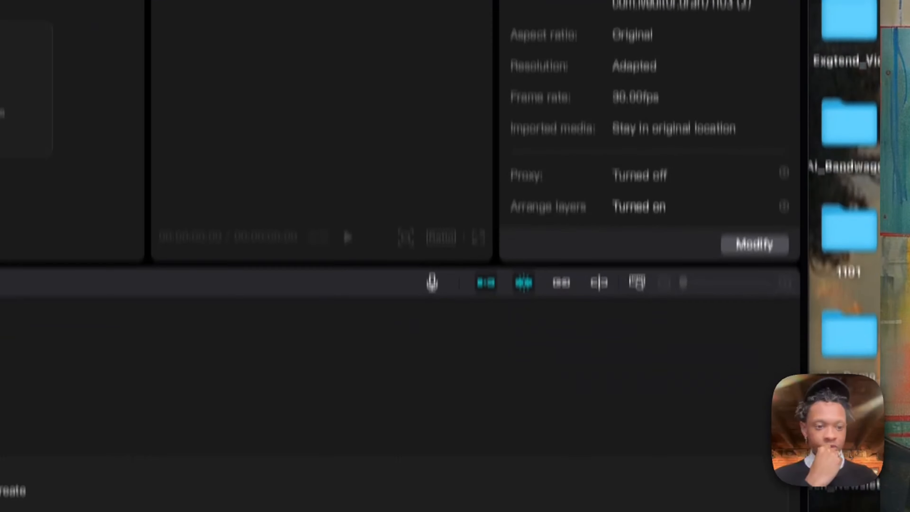
left_click_drag(846, 322, 24, 68)
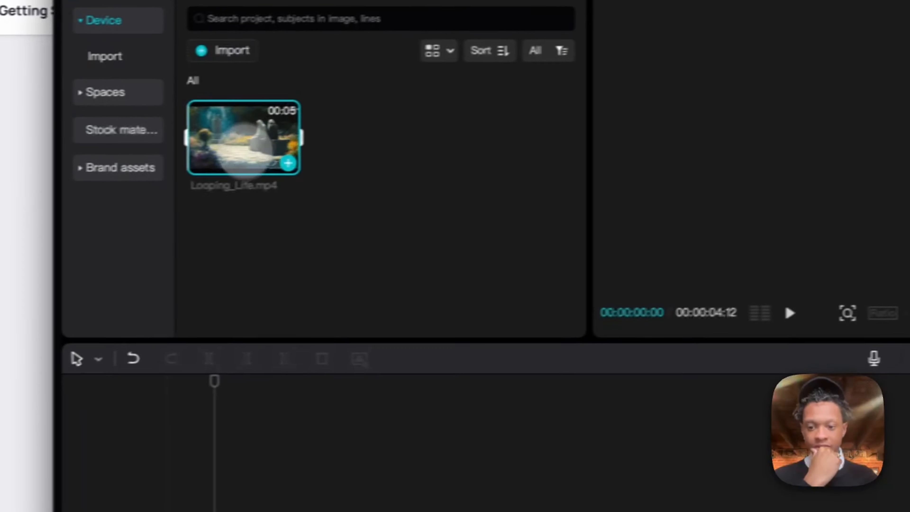
left_click_drag(243, 143, 301, 421)
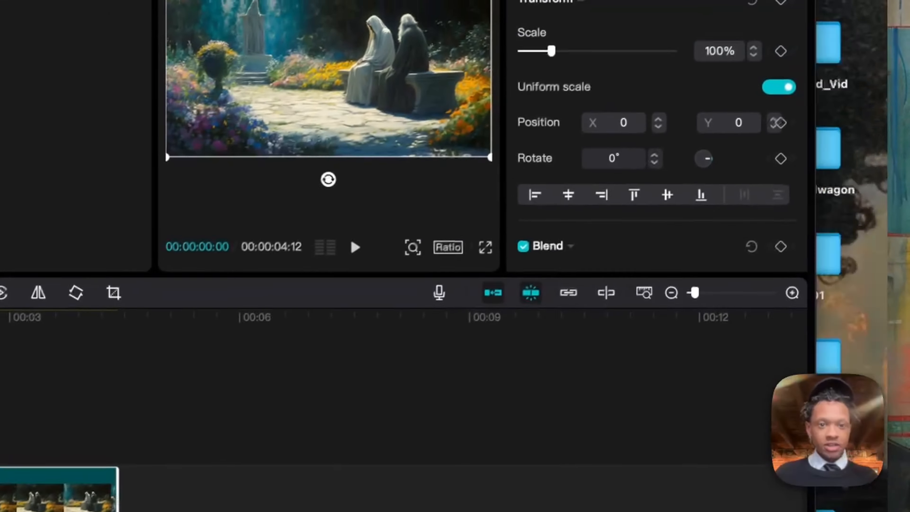
Bring the ElevenLabs Sage voiceover MP3 into the CapCut project and place it on the timeline beneath the garden clip.
key("super+Tab")
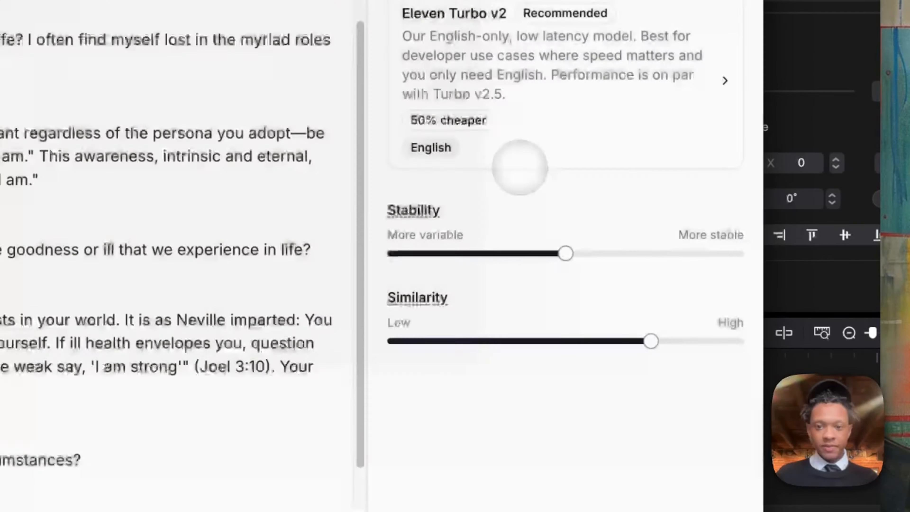
key("super+Tab")
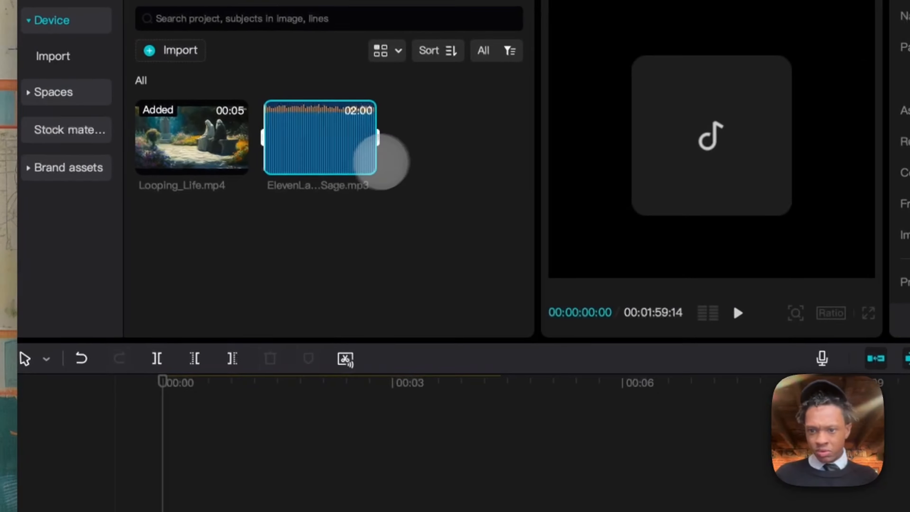
left_click_drag(376, 158, 184, 315)
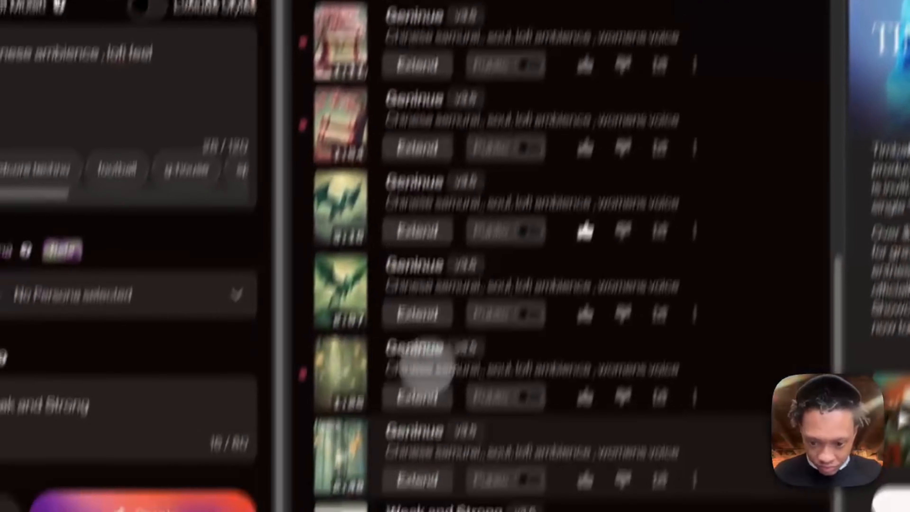
Preview the 1:14 version of "Weak and Strong" in Suno and download it as MP3 audio.
left_click(356, 400)
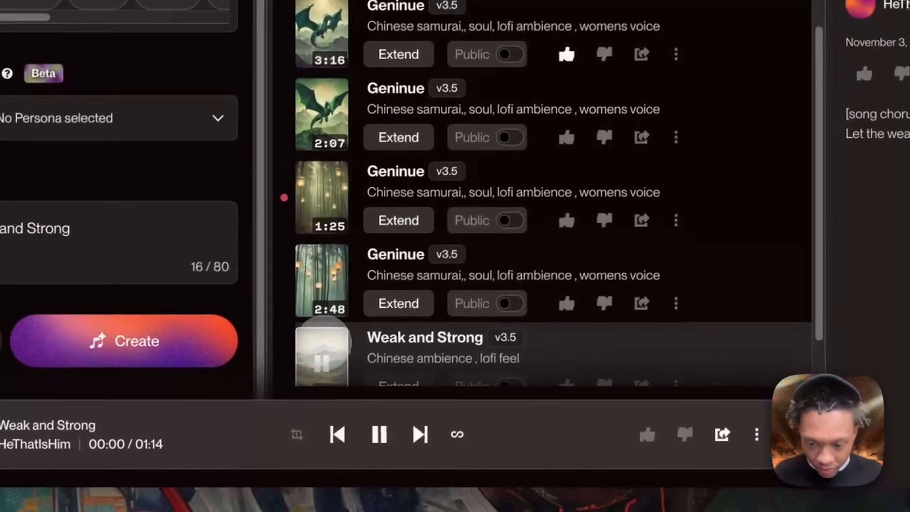
scroll(504, 316, "down", 3)
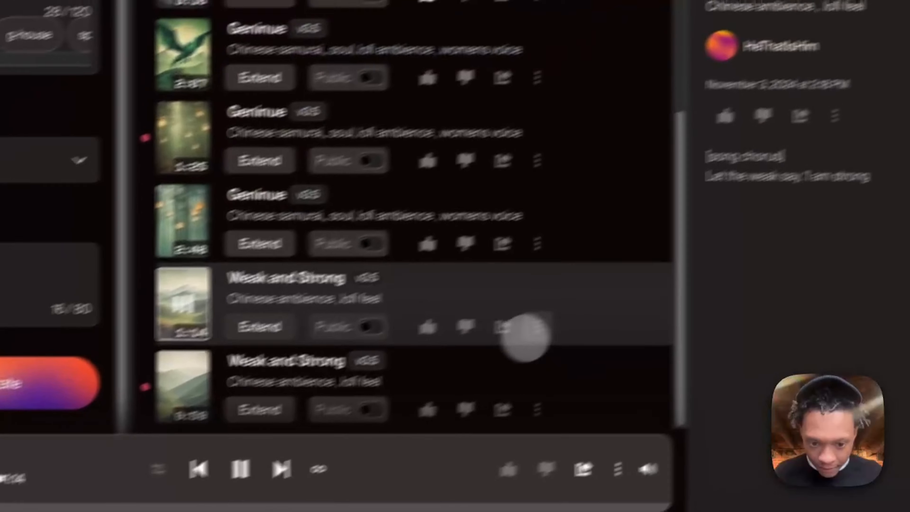
left_click(672, 287)
mouse_move(496, 234)
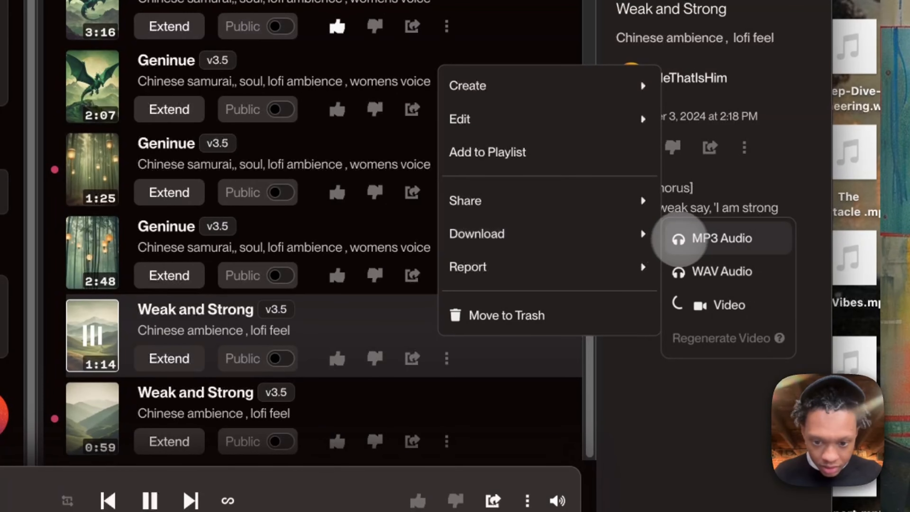
left_click(687, 238)
key("Return")
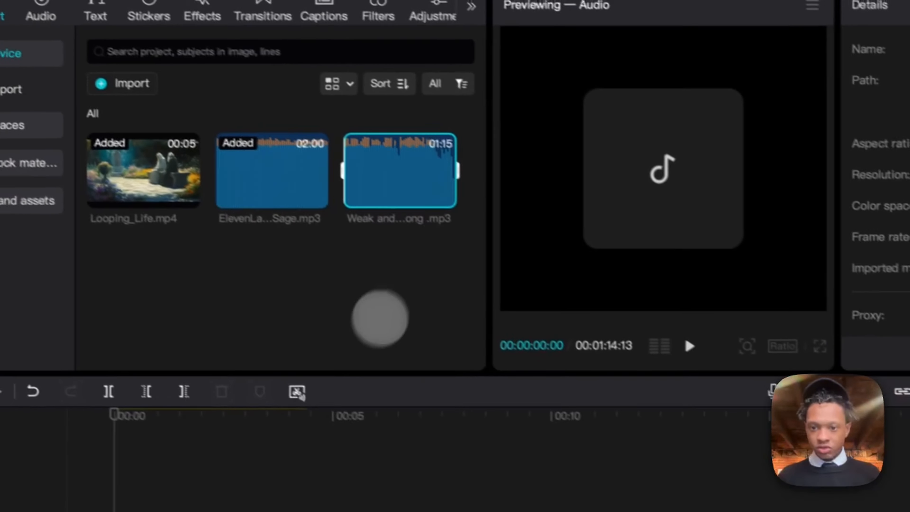
Add the "Weak and Strong" MP3 beneath the voiceover in the CapCut timeline and play back the combined tracks.
left_click_drag(225, 86, 2, 511)
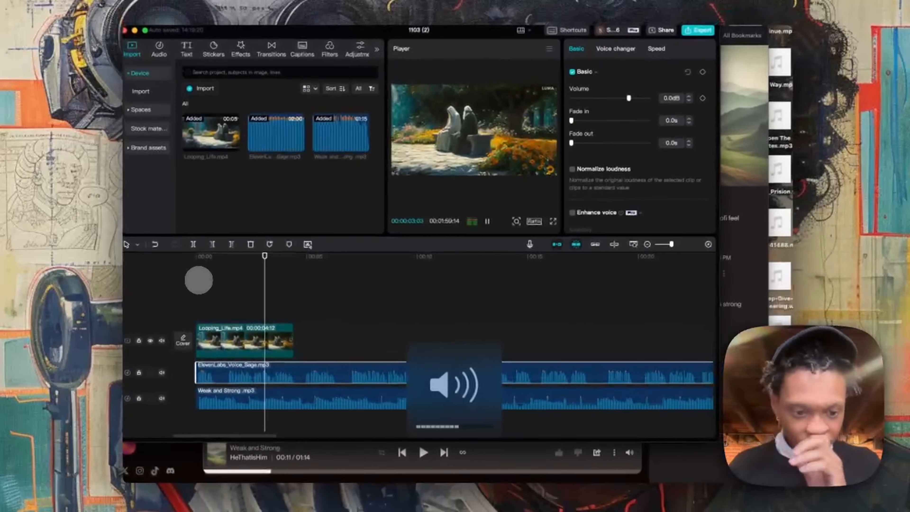
key("space")
scroll(233, 300, "down", 8)
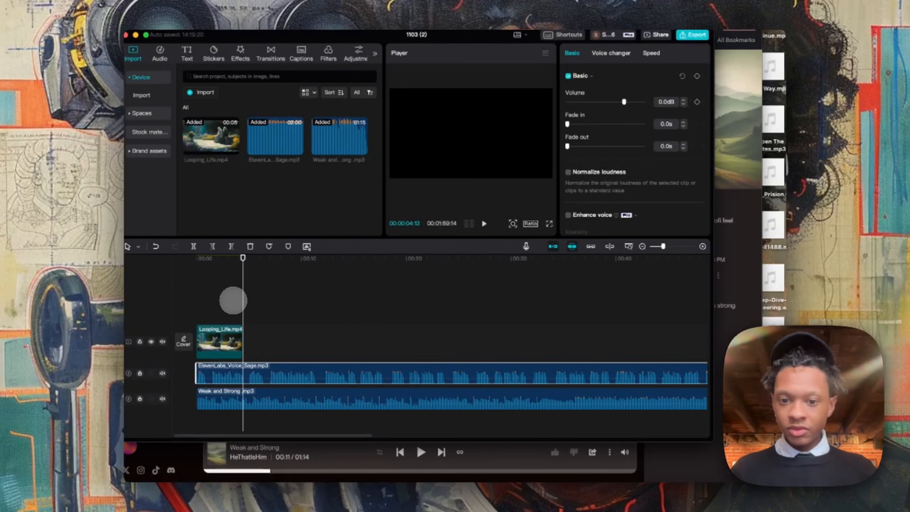